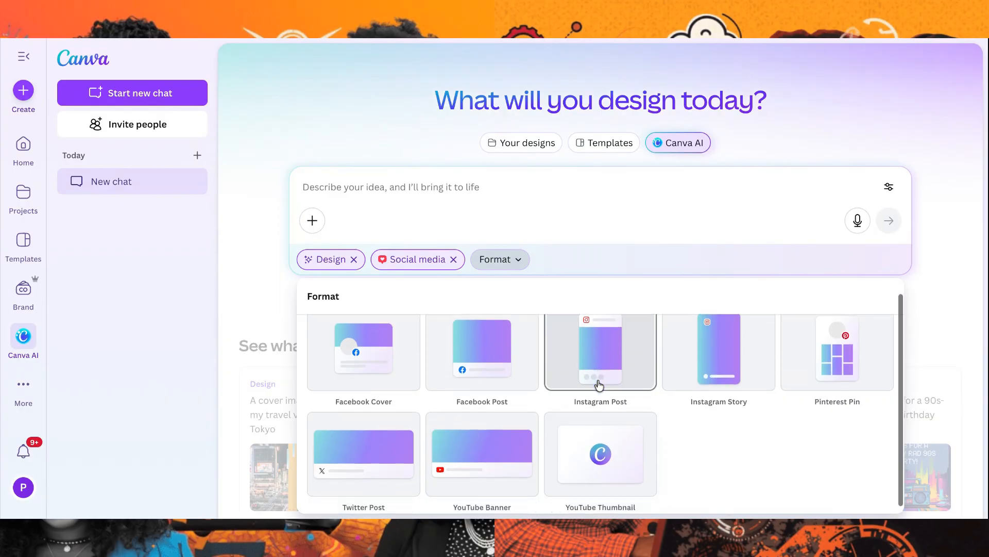
Set the format to Instagram Post and start the prompt with "Create a flyer that appeals to diverse women"
click(598, 348)
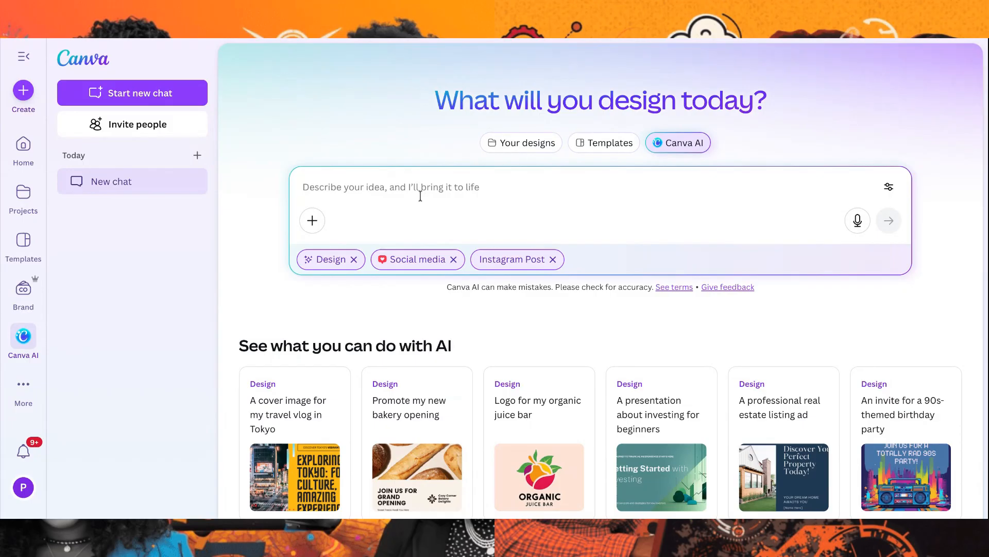
text(Create a flyer to)
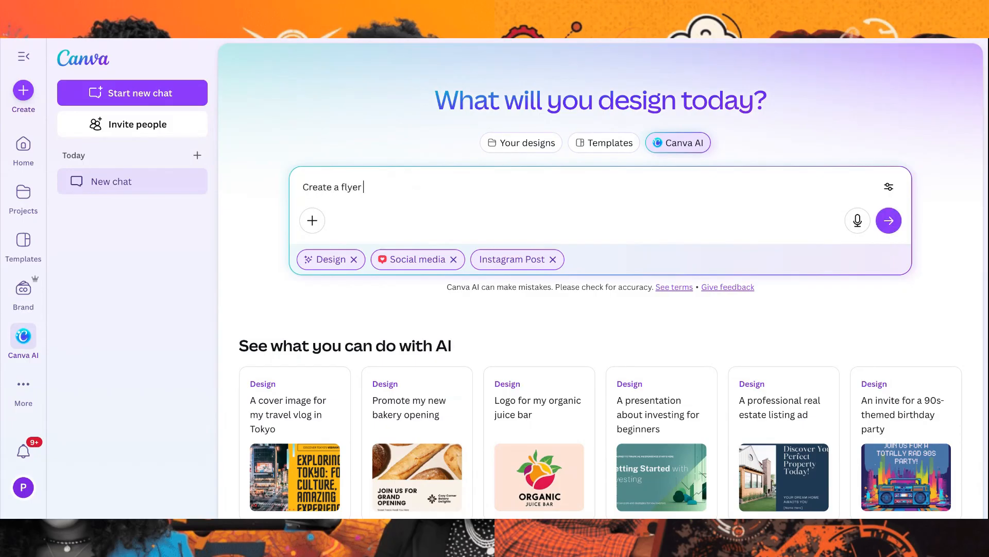
key(BackSpace)
key(BackSpace)
text(that appeals to diverse)
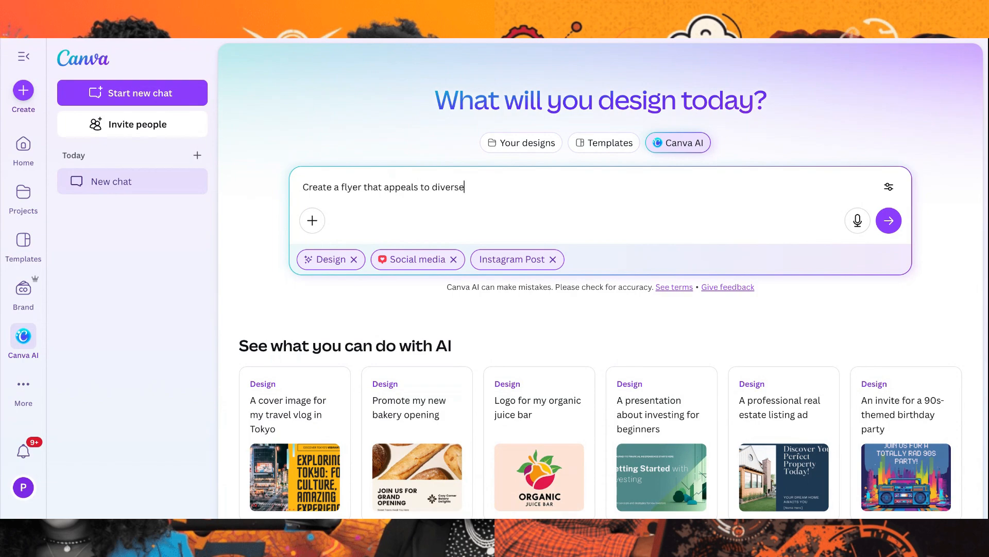
text( women for may)
Extend the prompt with for my "Visibitlity to Wealth CEO Experience"
key(BackSpace)
key(BackSpace)
key(BackSpace)
text(y ai)
key(BackSpace)
key(BackSpace)
text("Visibitlity to )
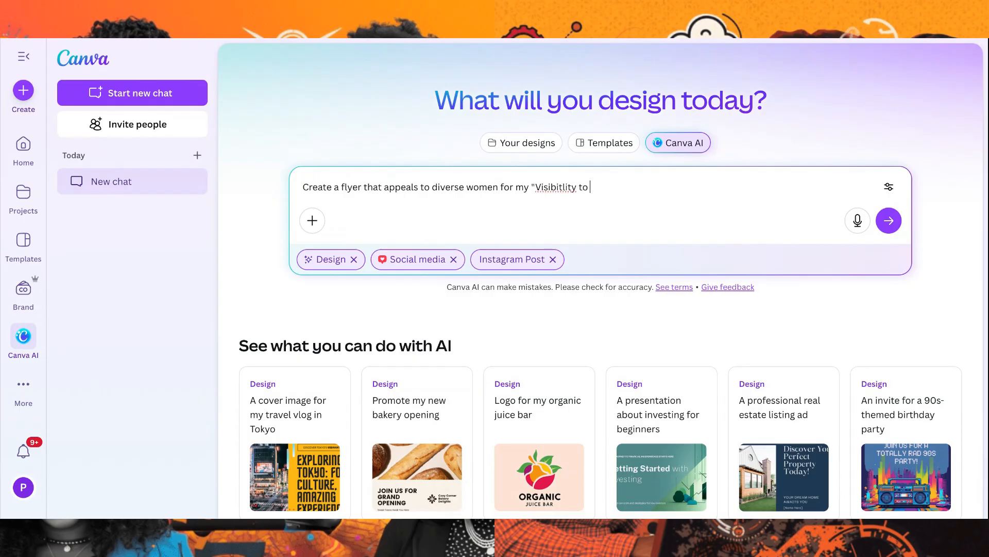
text(Wealth CEO Experience")
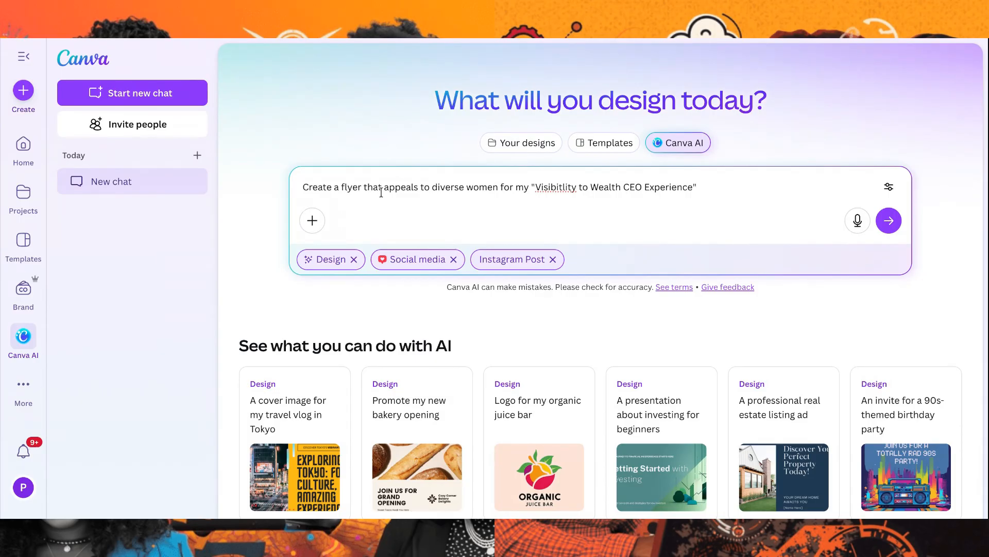
Insert "black, white and gold" before "flyer" in the prompt and correct the misspelled word to "Visibility"
click(340, 186)
text(black, whi)
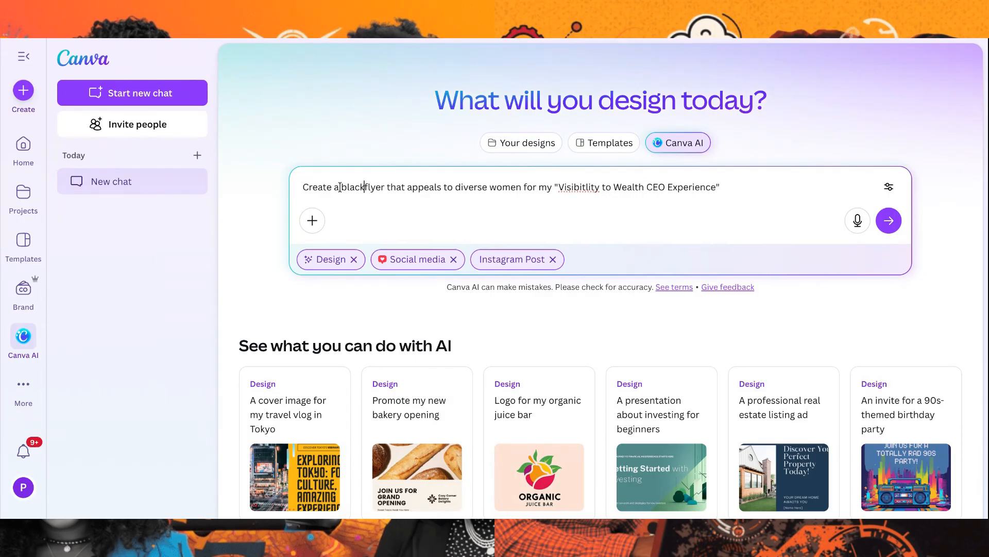
text(te and gold)
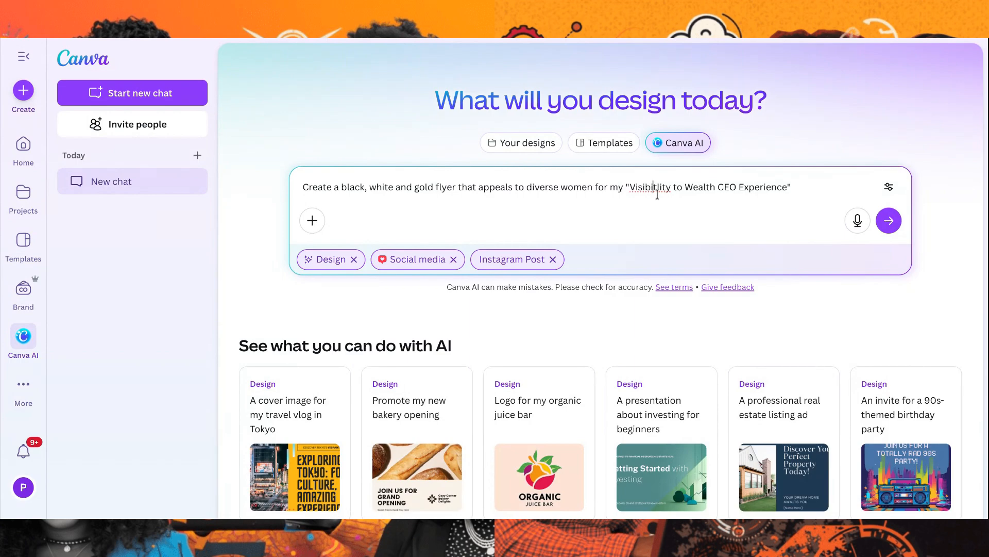
key(BackSpace)
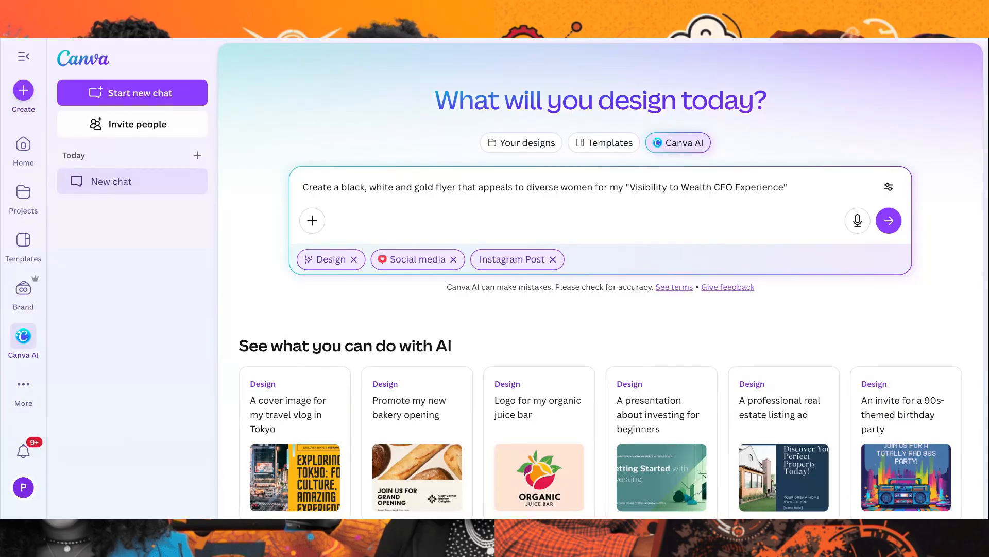
Submit the flyer prompt and dismiss the survey invitation
click(889, 220)
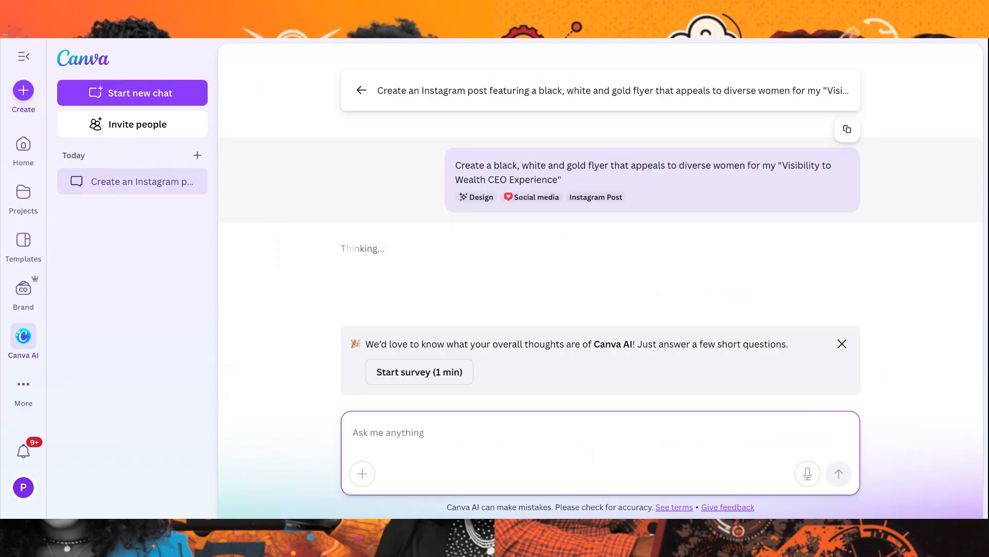
click(842, 343)
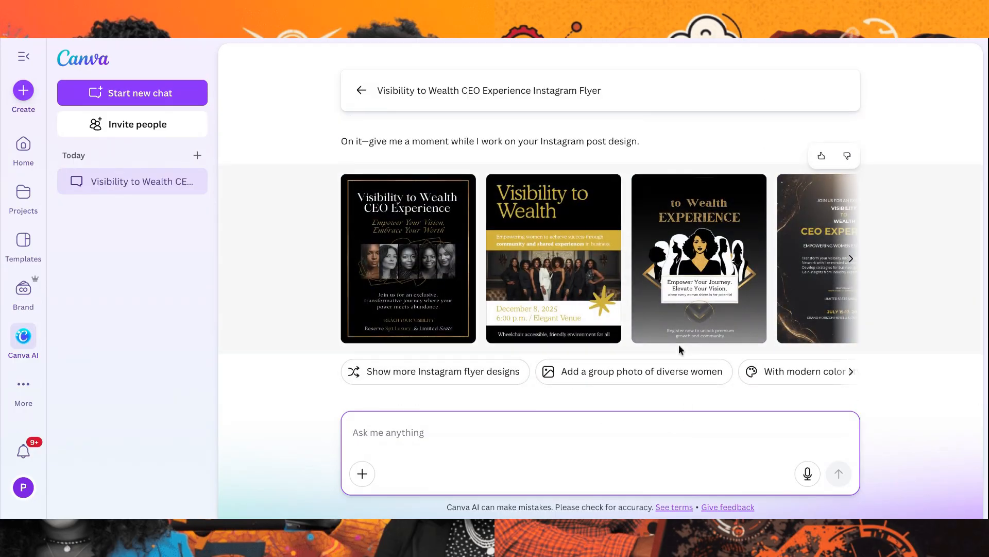
Browse through the generated Instagram flyer designs and compare their layouts
scroll(693, 313, right, 2)
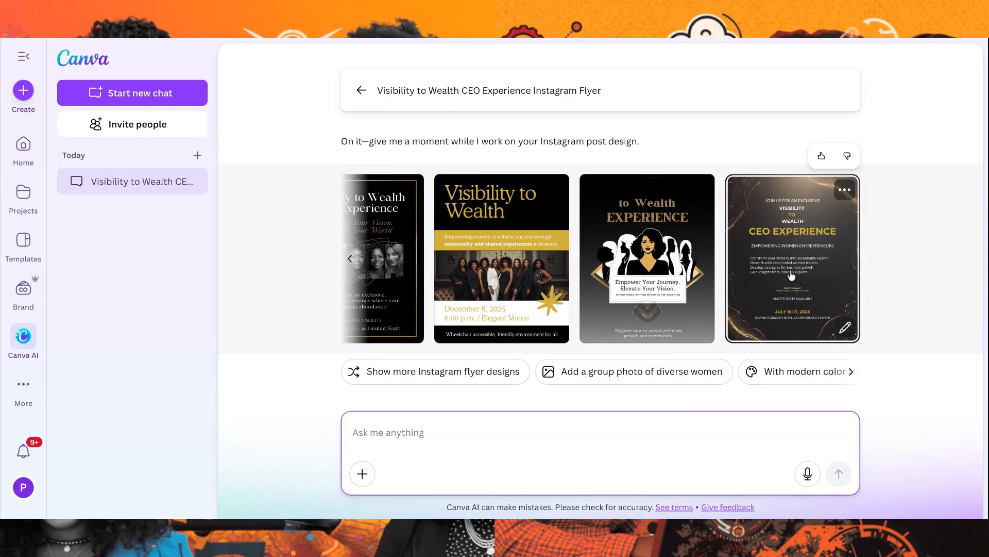
scroll(792, 276, left, 2)
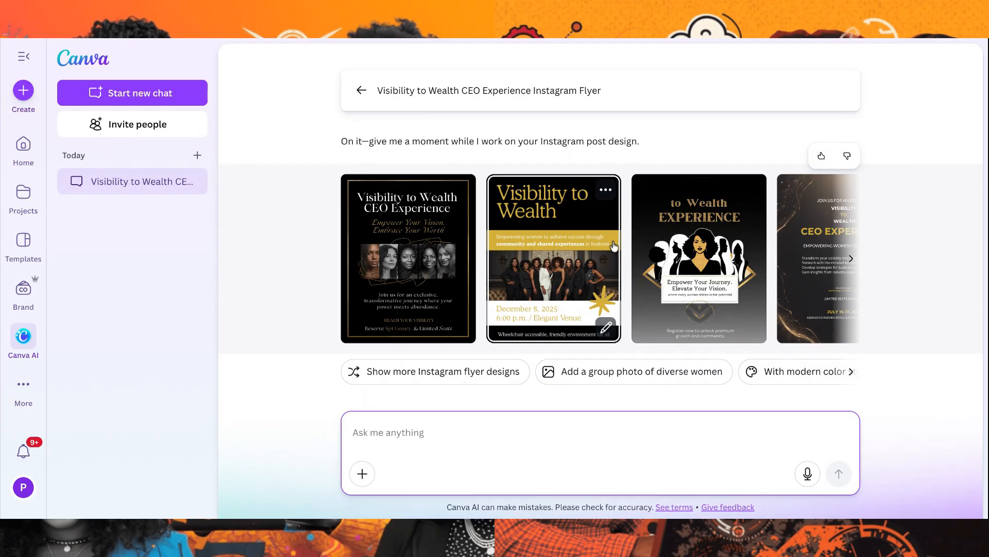
scroll(681, 314, right, 1)
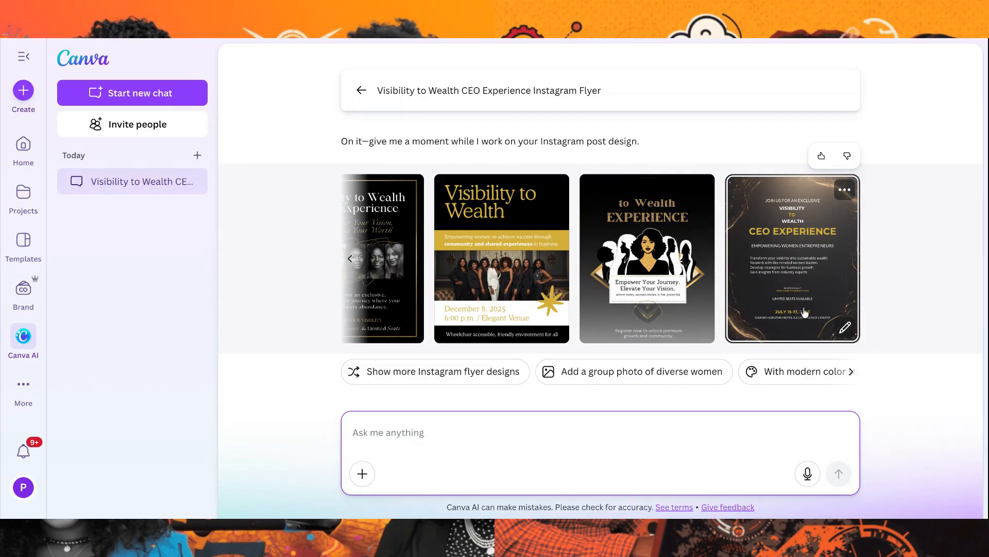
scroll(546, 291, left, 3)
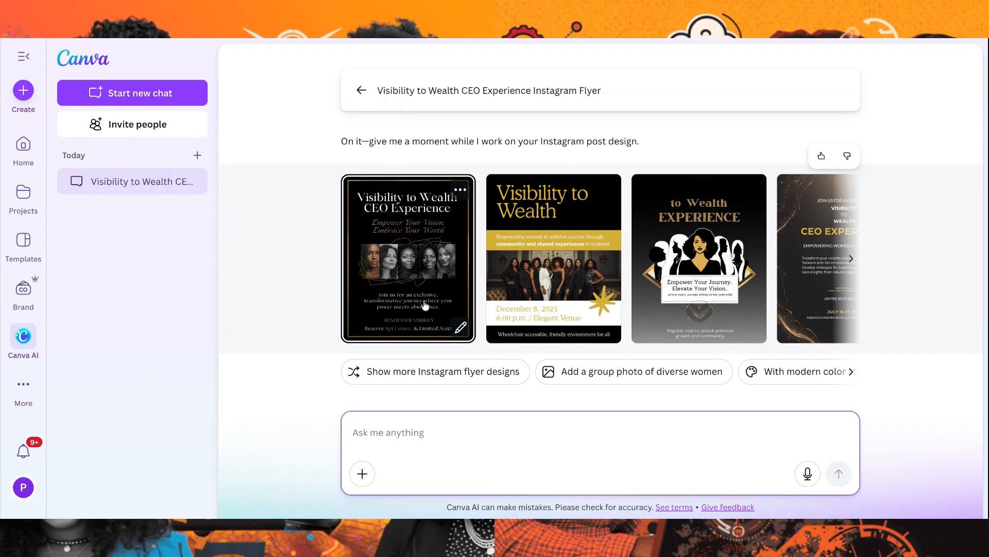
scroll(507, 326, right, 2)
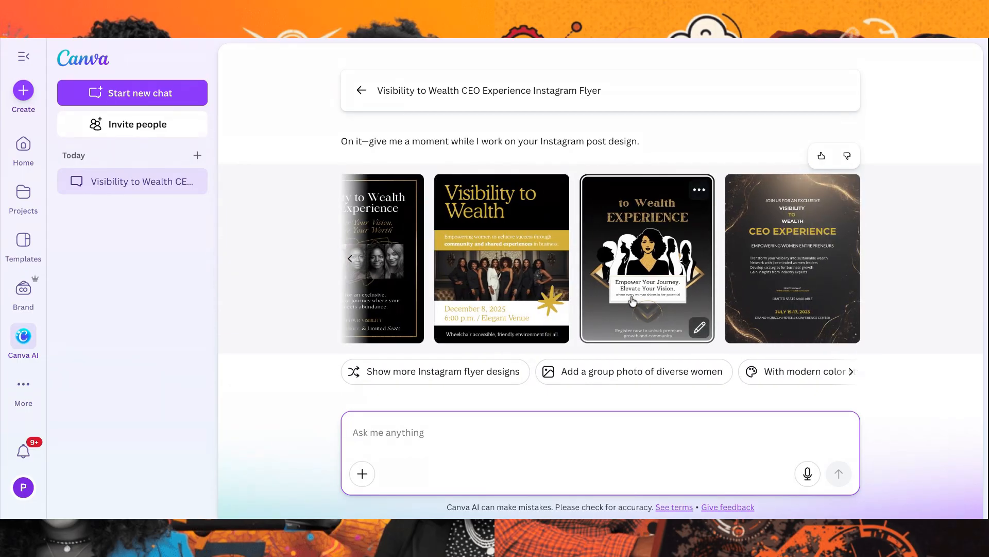
scroll(632, 291, left, 2)
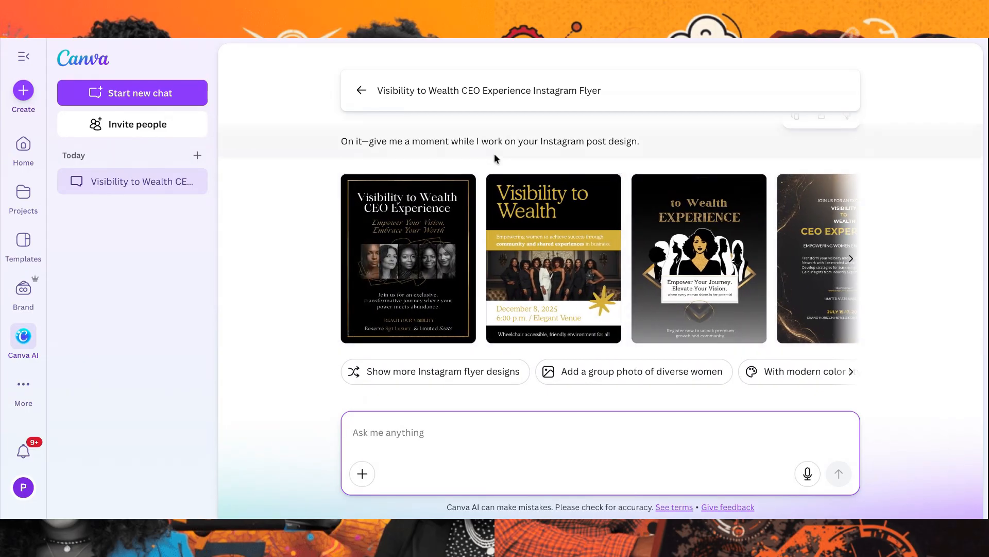
Return to a new chat and replace the Social media and Instagram Post settings with the Presentation design type
click(363, 94)
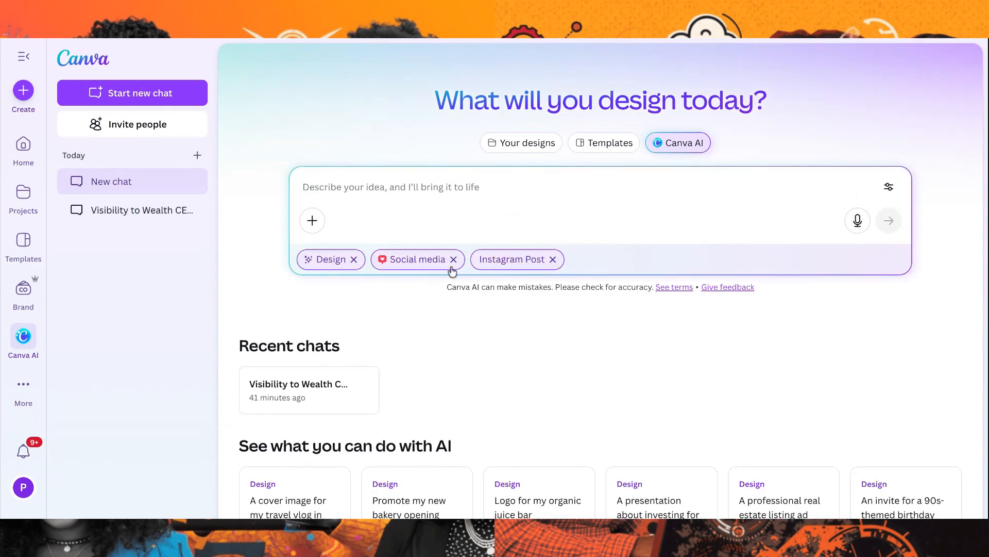
click(553, 260)
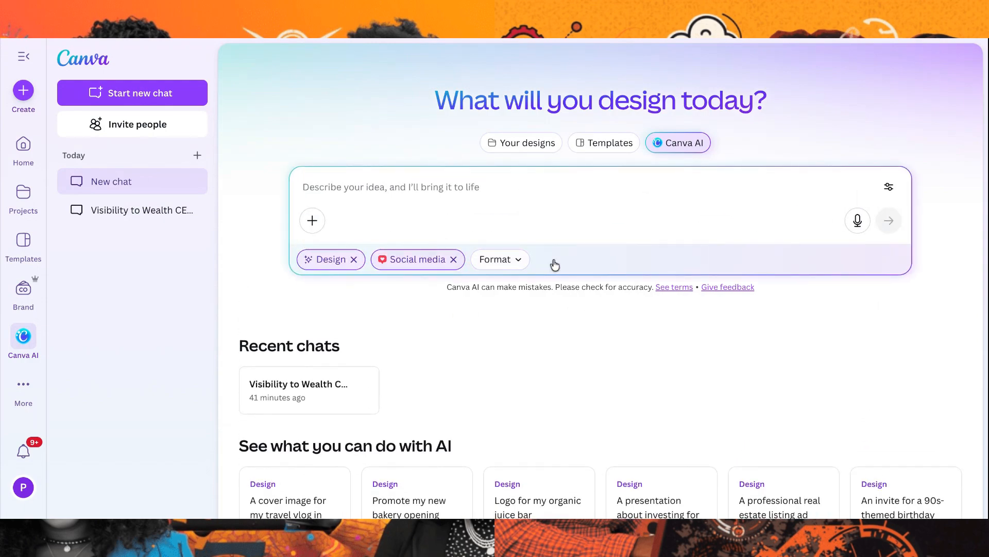
click(454, 261)
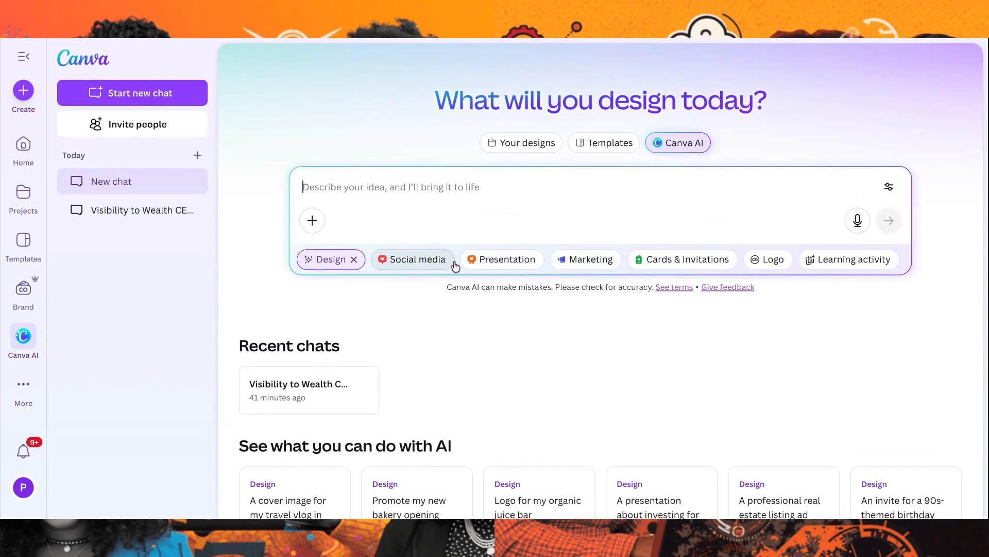
click(494, 262)
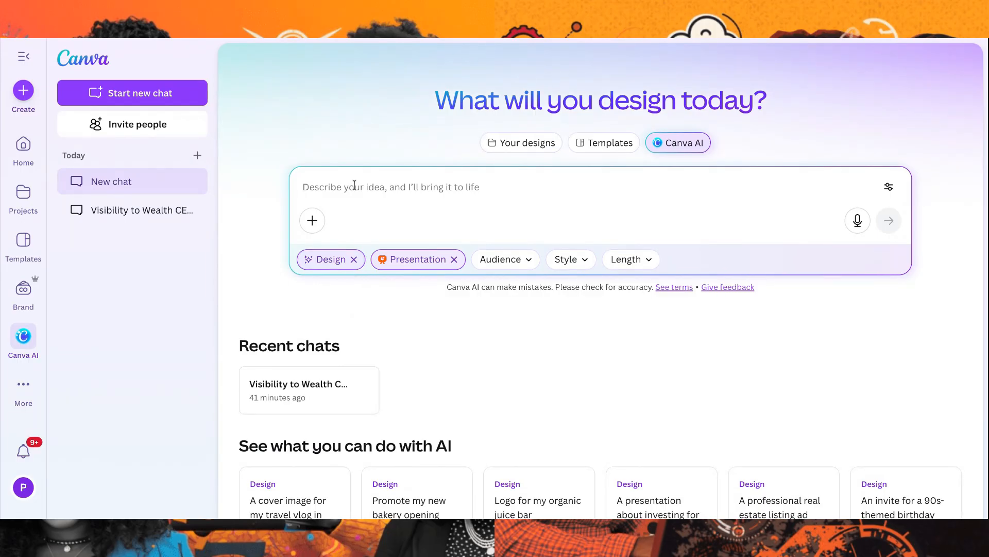
Start the new prompt with "Create pink and white presentation for" and an opening quotation mark
text(I)
key(BackSpace)
text(create pink )
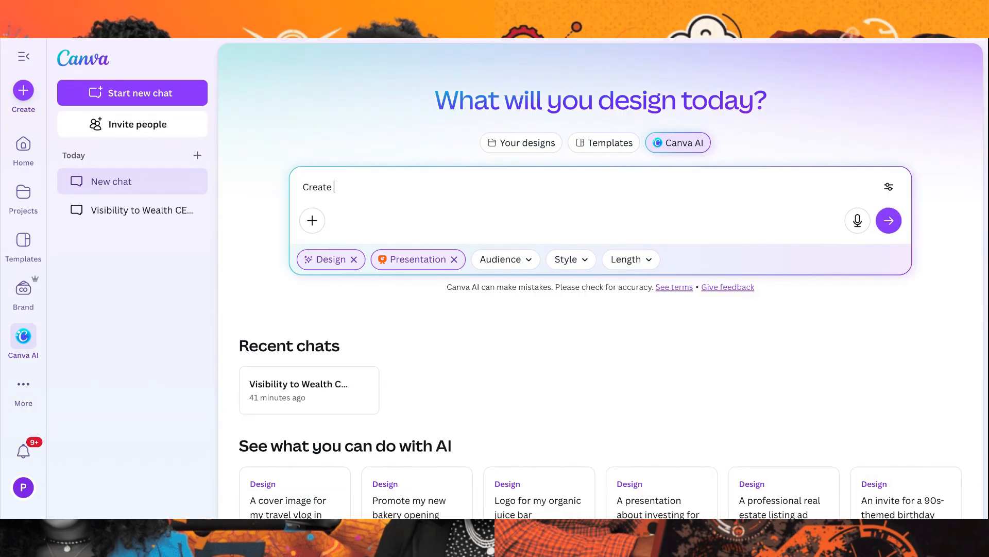
text(and white presentation for ")
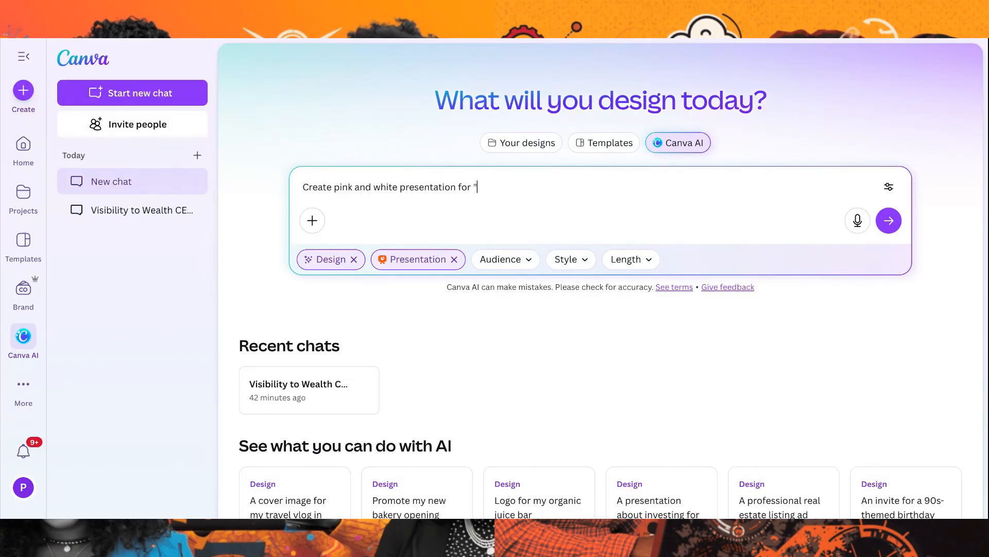
text(10 Ways To Market Your Busines)
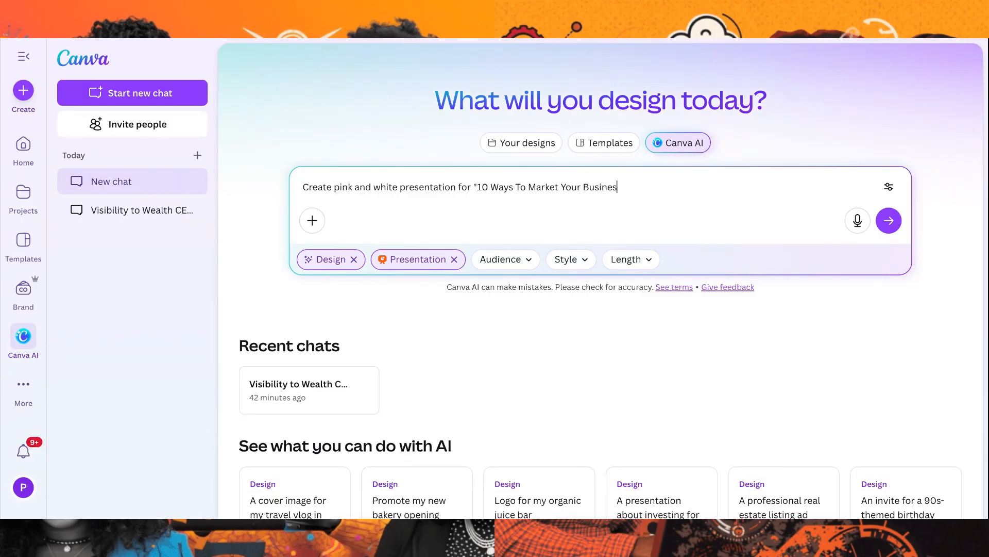
Add the title "10 Ways To Market Your Business in 2026" to the prompt and insert "women entrepreneurs called" before it
text(s in 202)
text( women entrep)
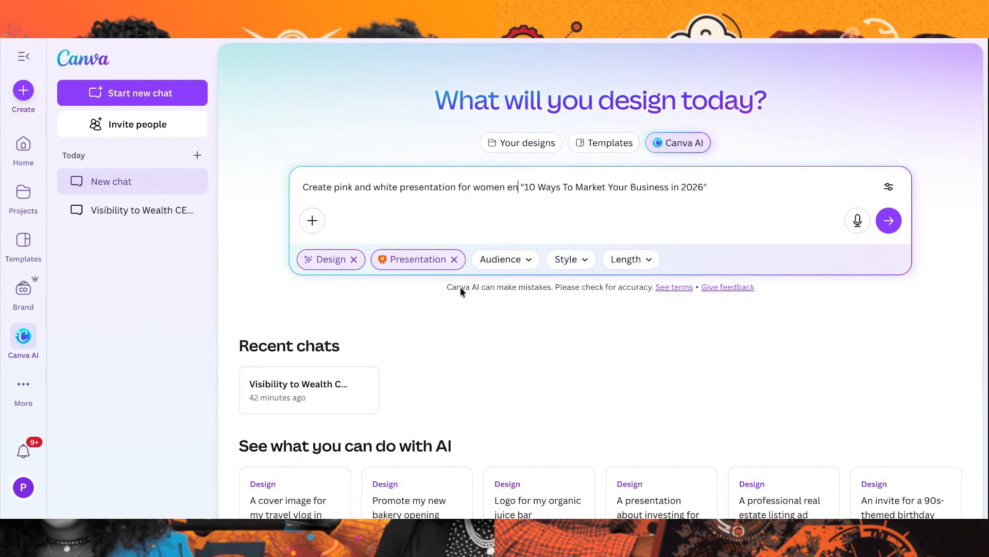
text(reneurs called)
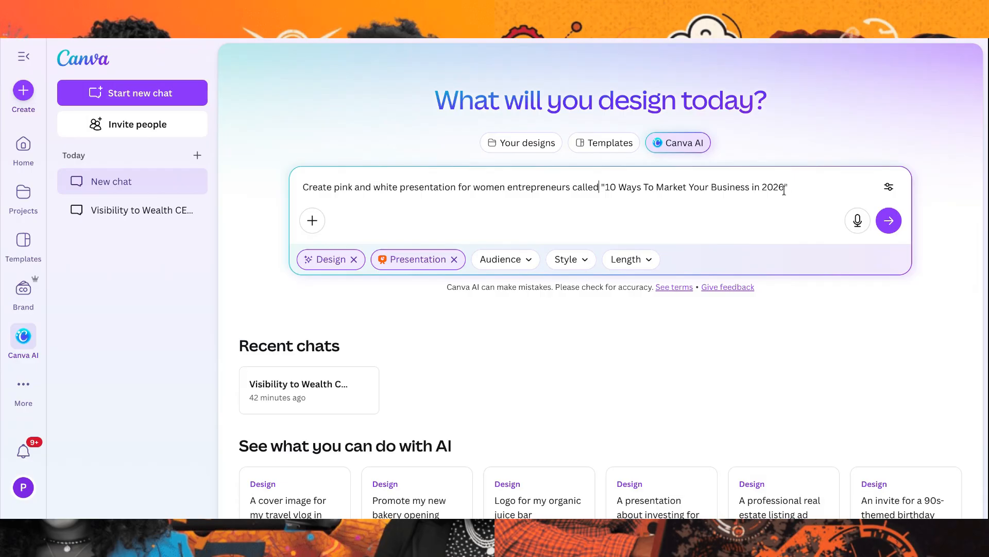
Paste the complete slide-by-slide outline after the quoted presentation title in the prompt and submit it
drag(784, 187, 709, 177)
click(620, 196)
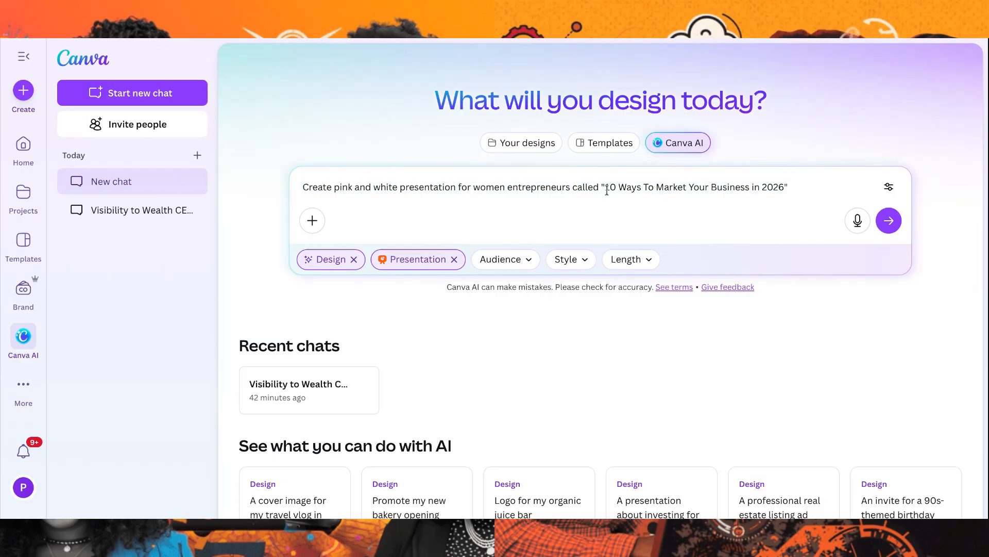
drag(785, 186, 608, 188)
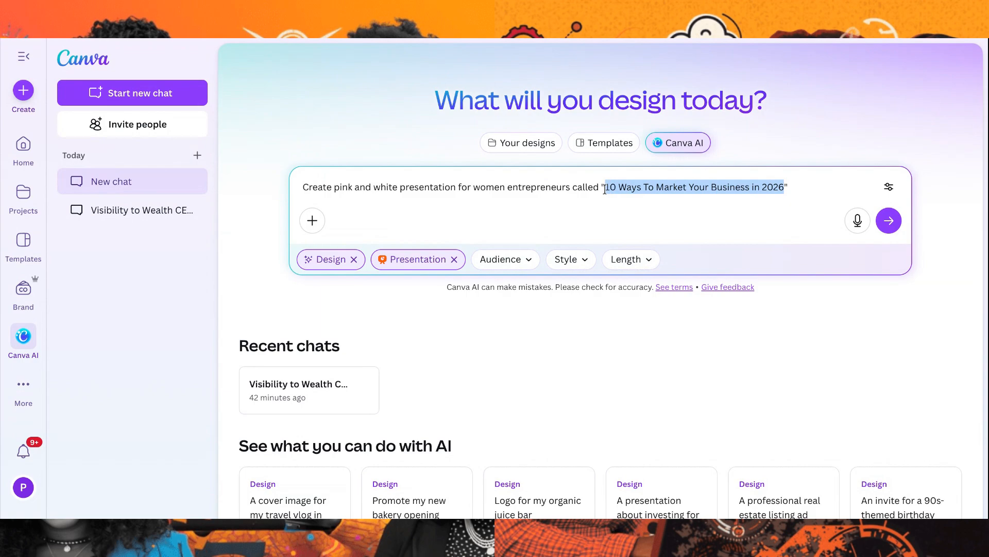
click(679, 38)
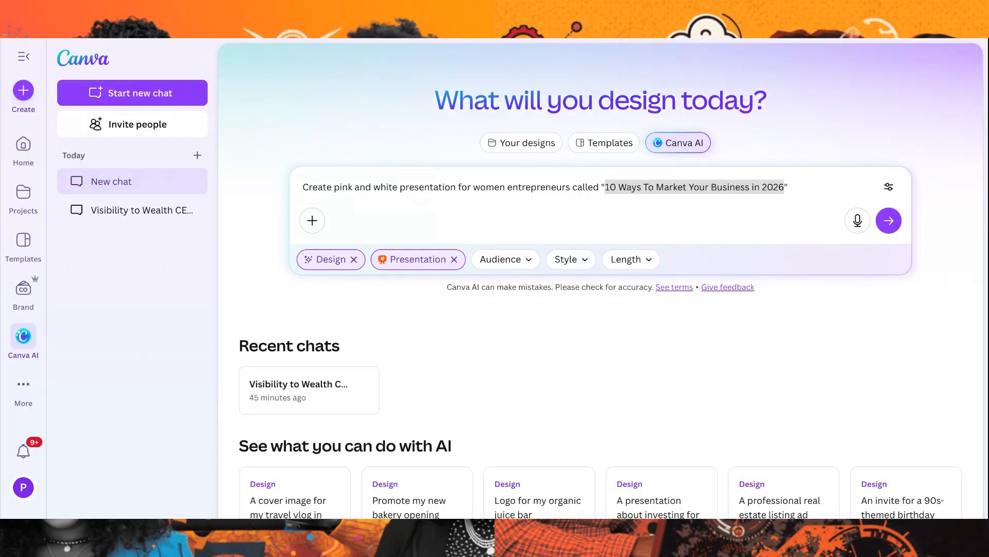
click(736, 193)
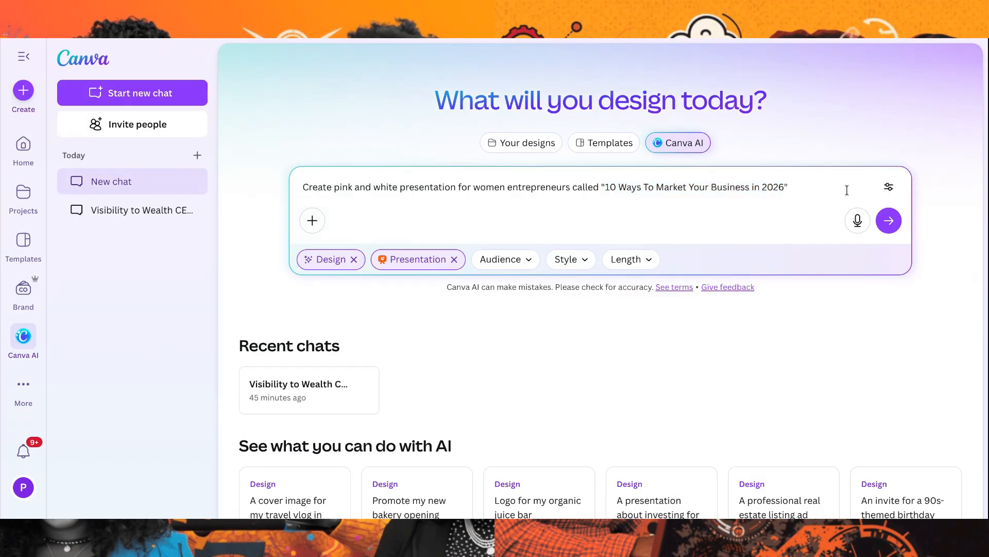
key(ctrl+v)
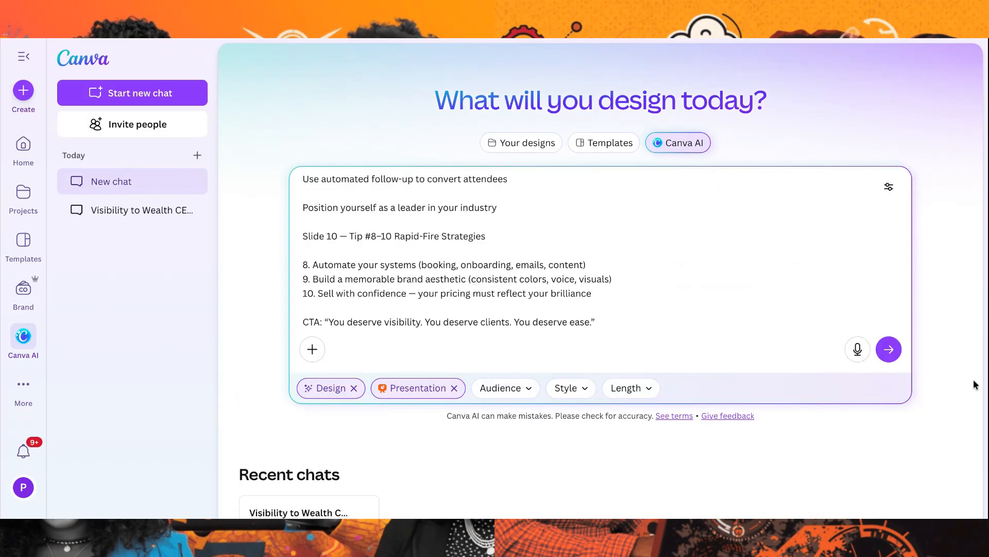
click(889, 349)
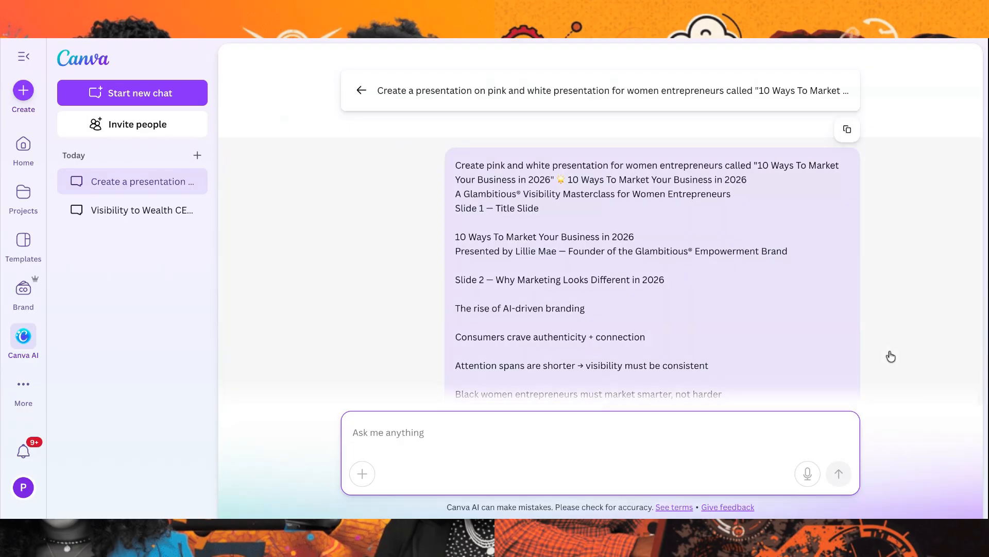
Keep the Digital style, Professional audience and Balanced length of 5-15 pages, and submit these presentation options
scroll(853, 315, down, 20)
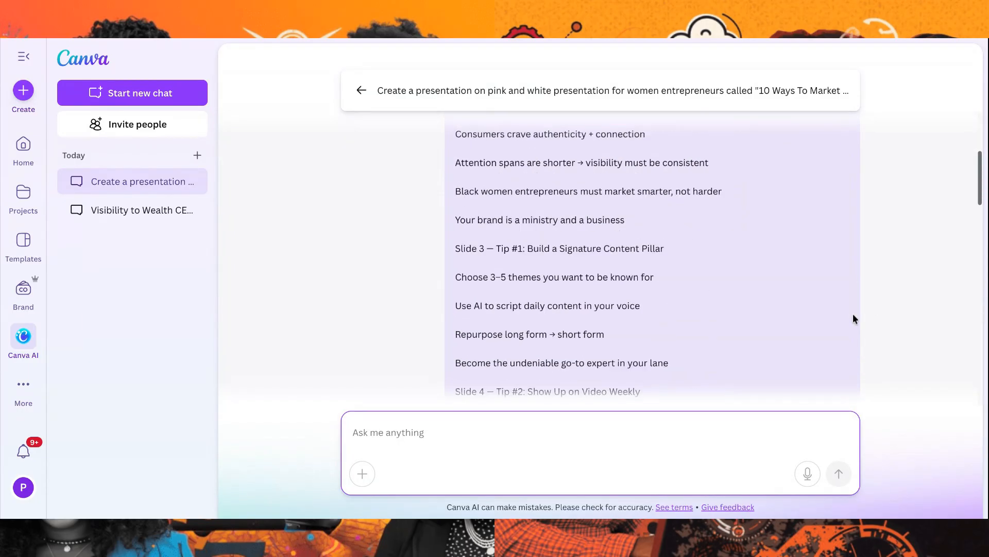
scroll(854, 319, down, 4)
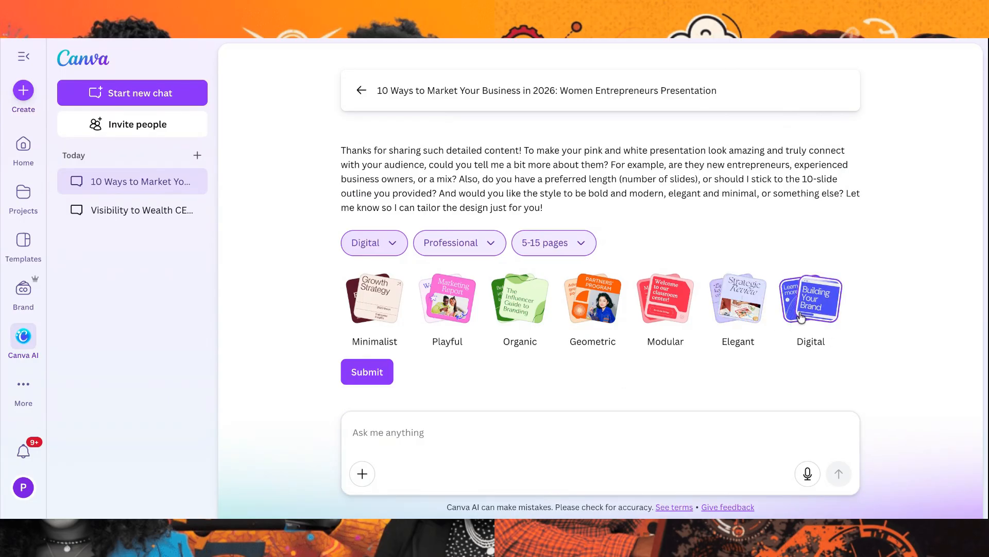
click(570, 249)
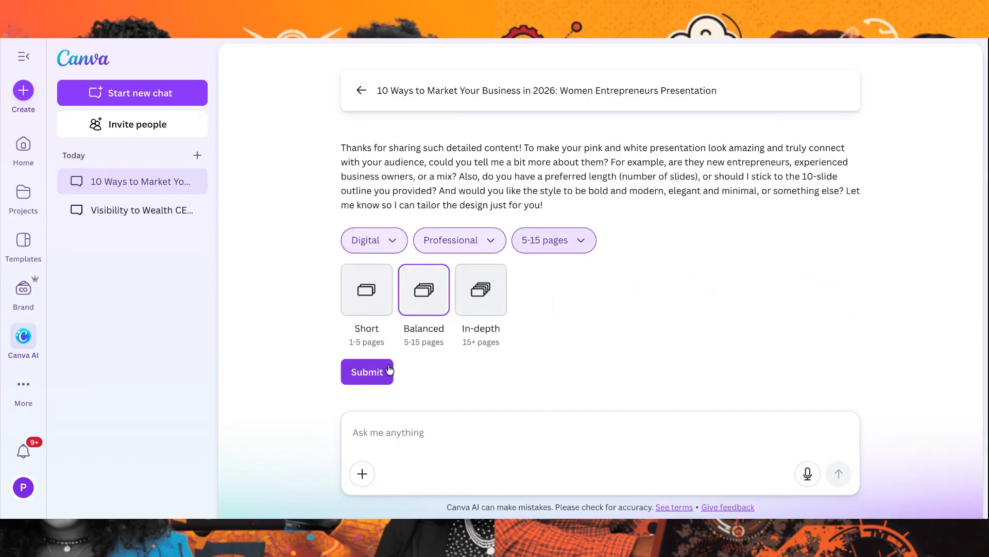
click(380, 382)
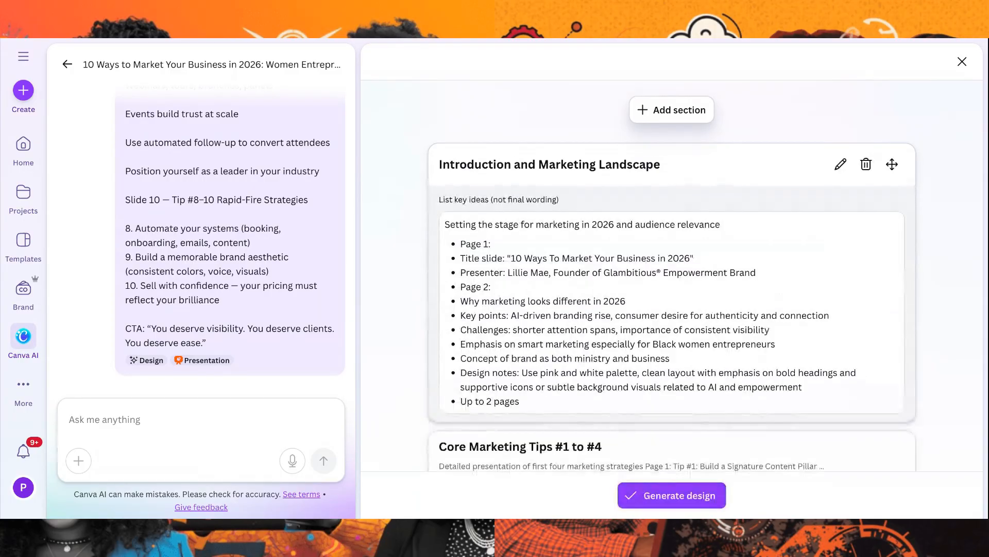
Review the proposed outline sections for the pink and white presentation and generate the design from them
scroll(443, 405, down, 3)
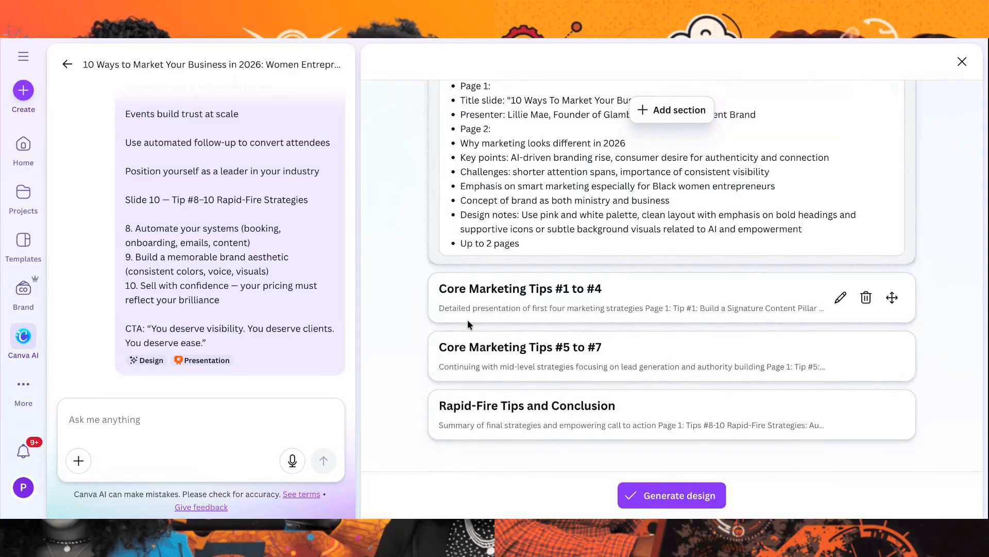
scroll(634, 404, up, 3)
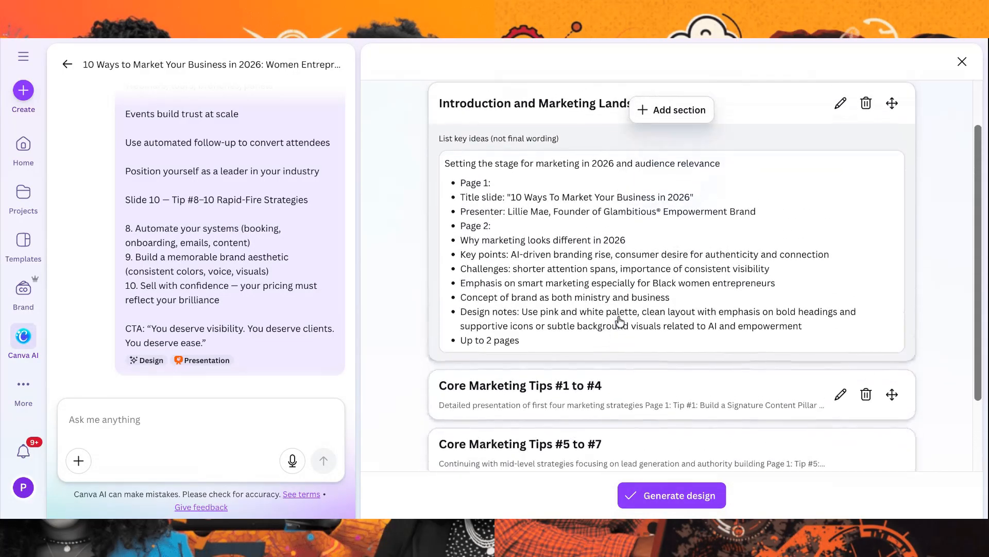
scroll(621, 338, down, 3)
click(672, 498)
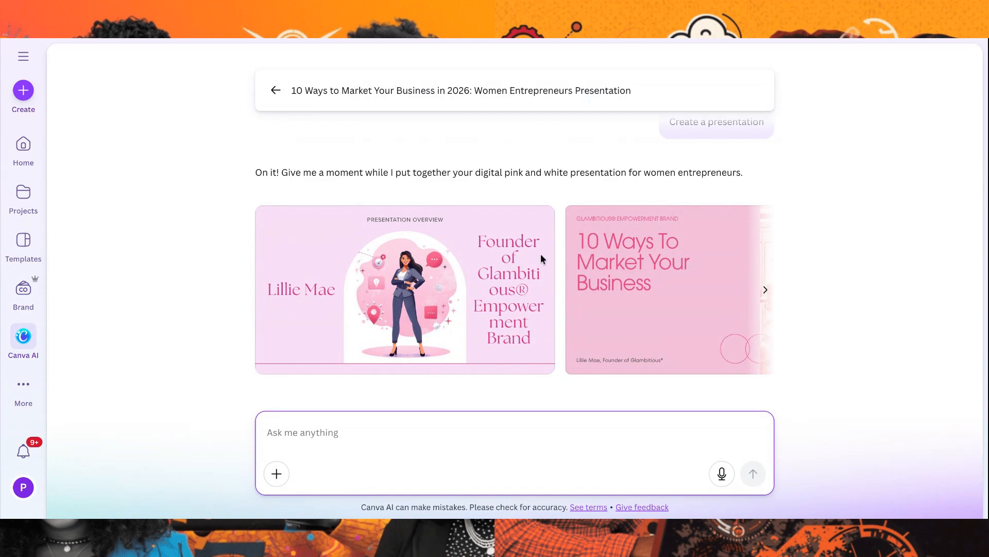
Look through the generated pink and white presentation drafts and compare their cover slides and illustrations
mouse_move(352, 286)
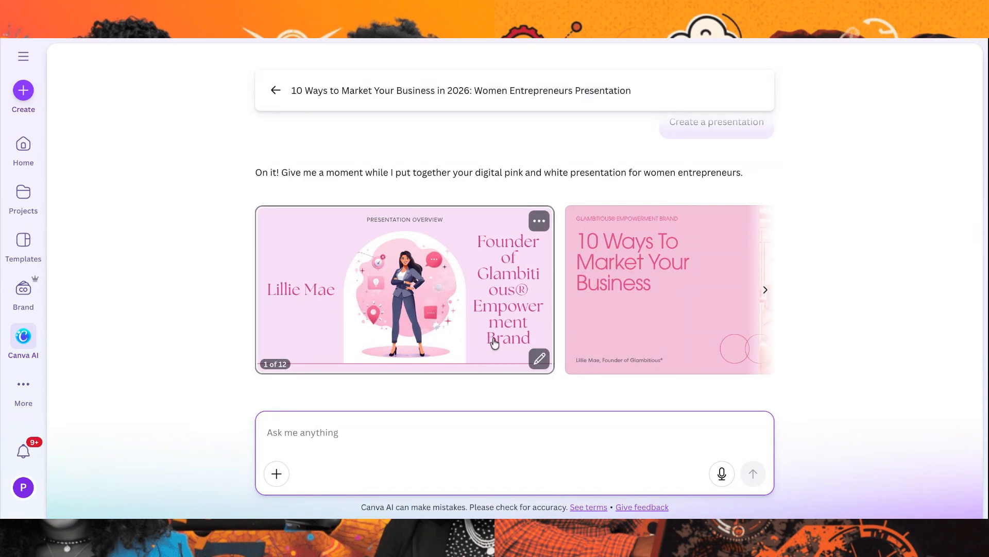
scroll(494, 343, right, 5)
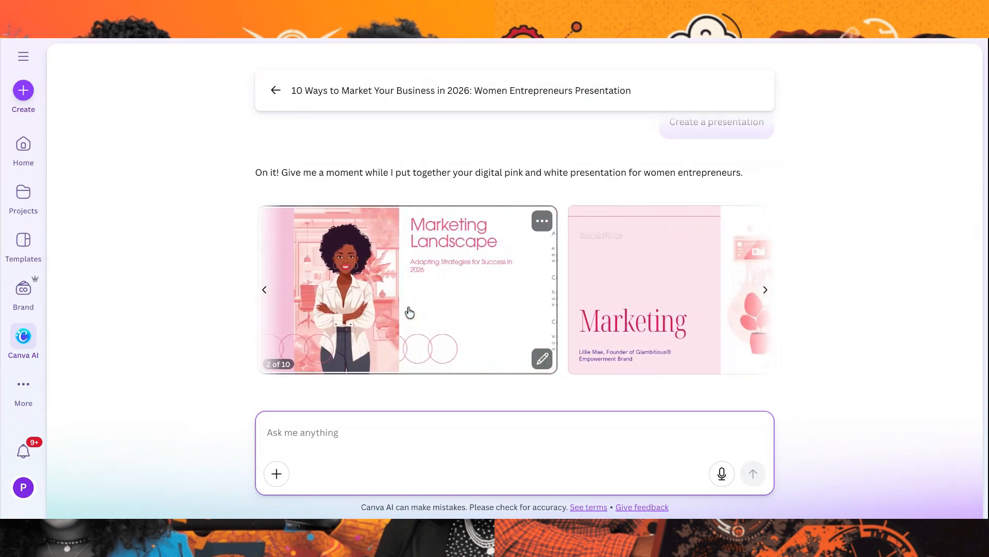
scroll(410, 313, right, 5)
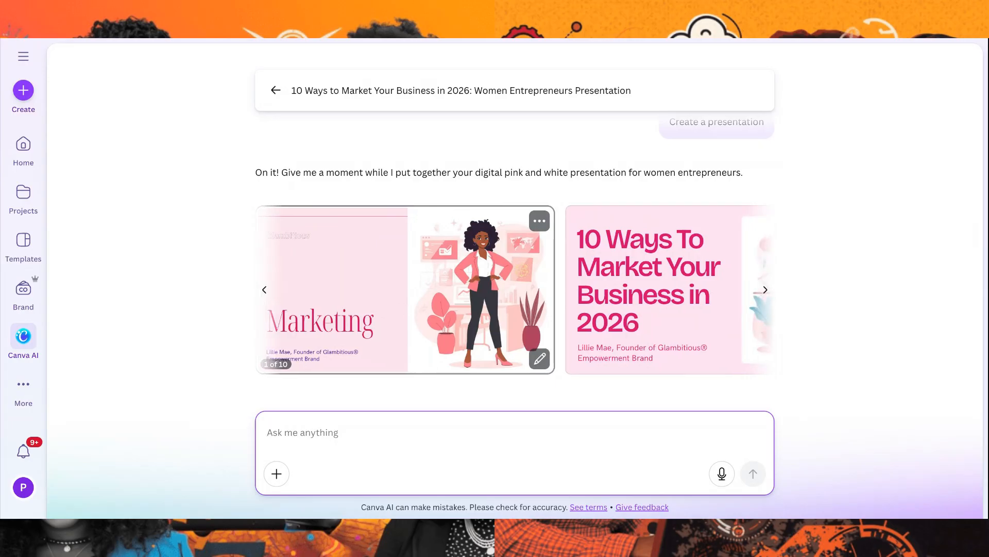
scroll(397, 331, right, 3)
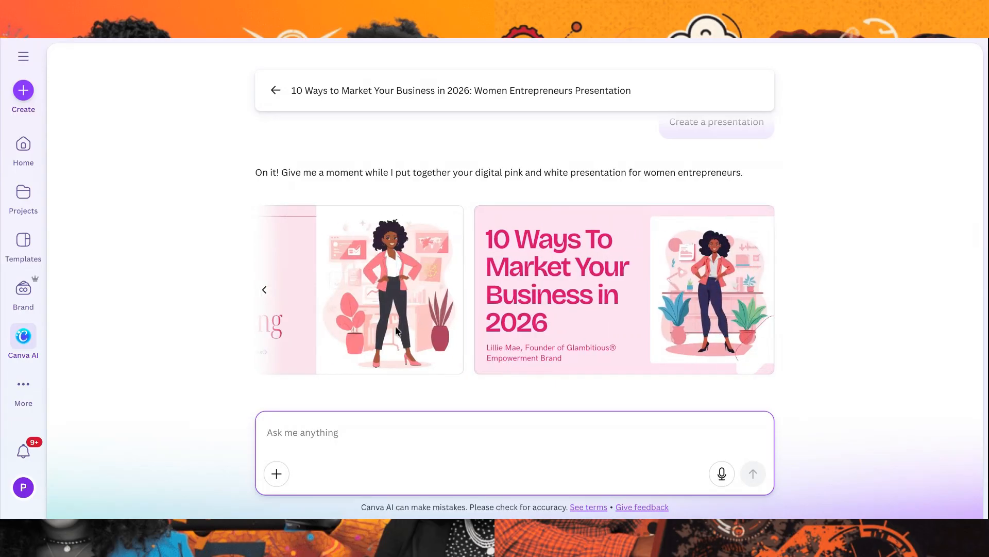
scroll(556, 337, left, 6)
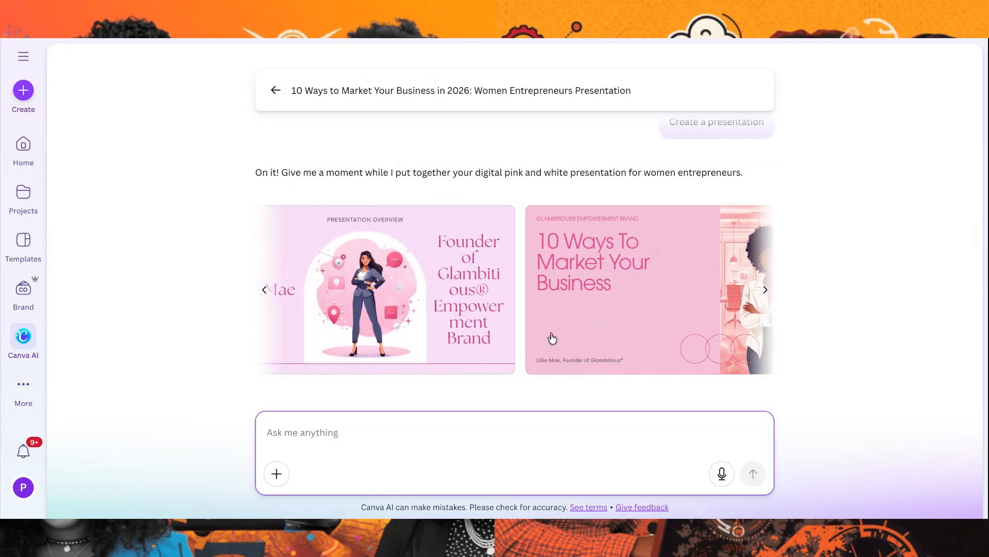
scroll(552, 338, left, 3)
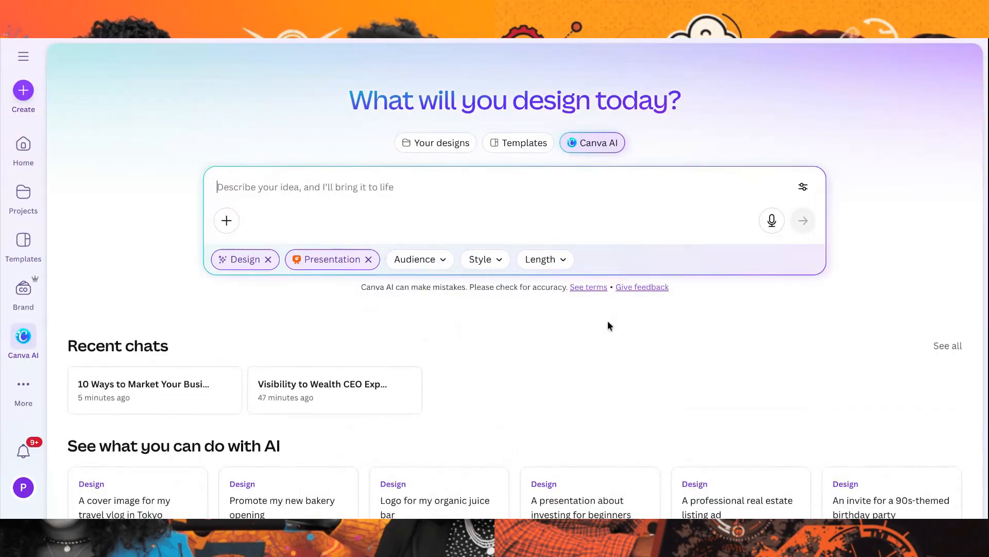
Set the new presentation prompt's audience to Educational, style to Elegant and length to Short and sharp
click(416, 260)
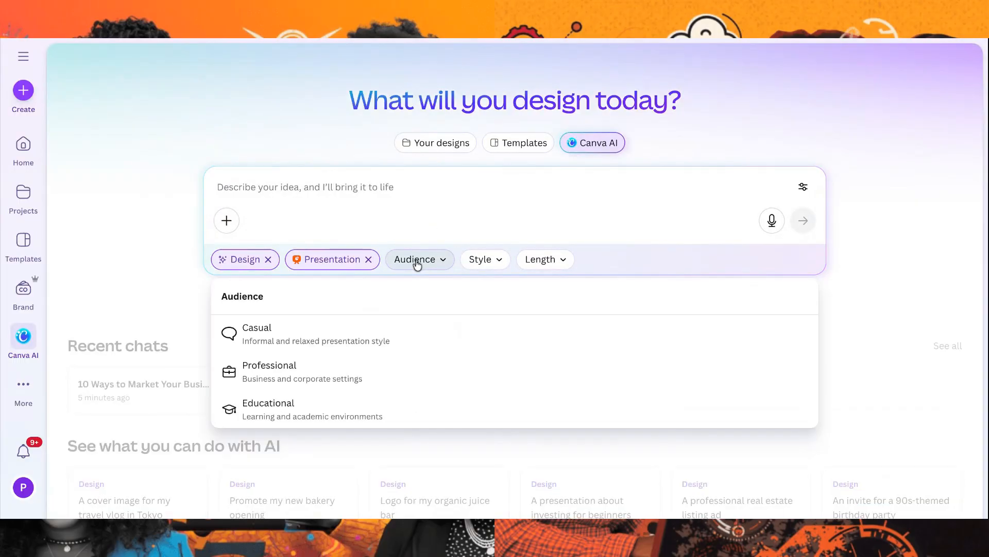
click(349, 417)
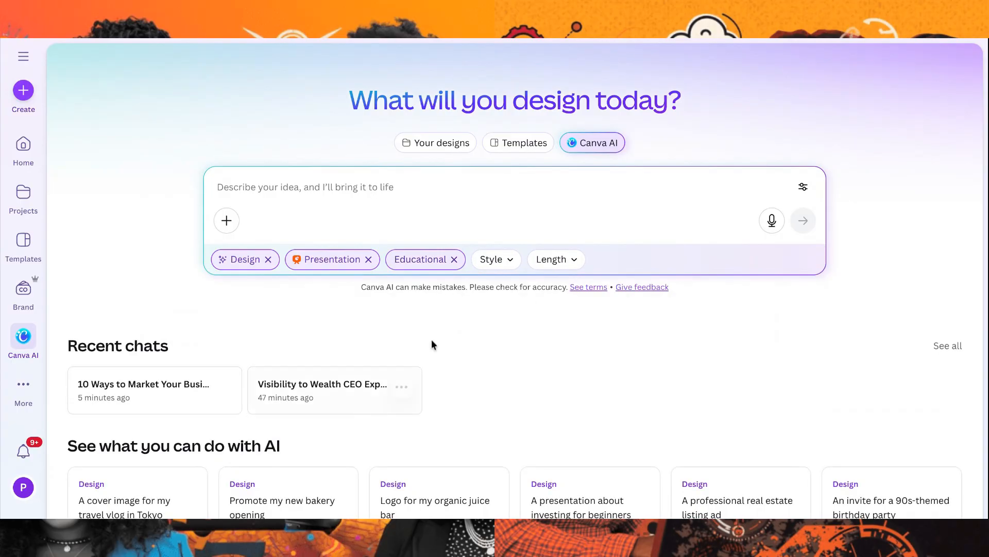
click(493, 262)
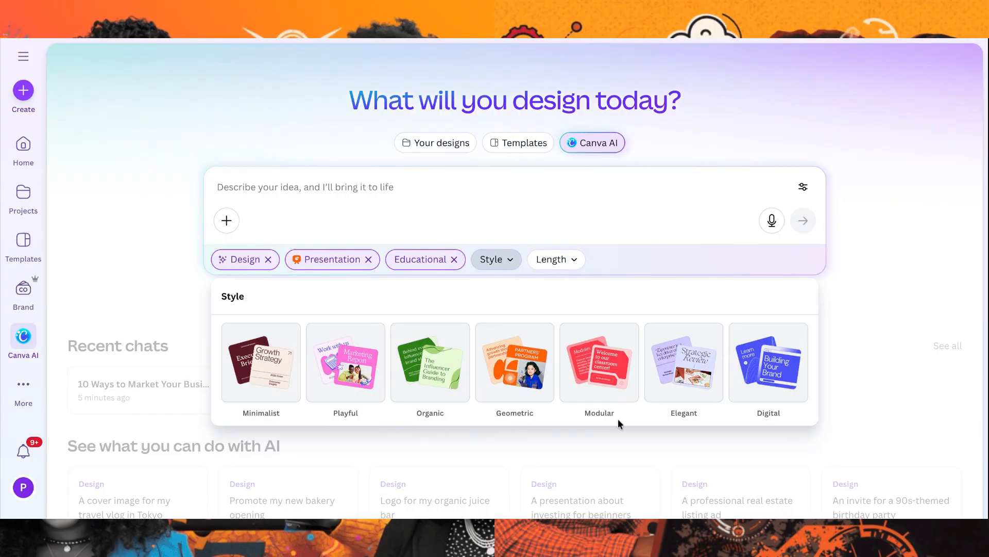
click(680, 376)
click(561, 260)
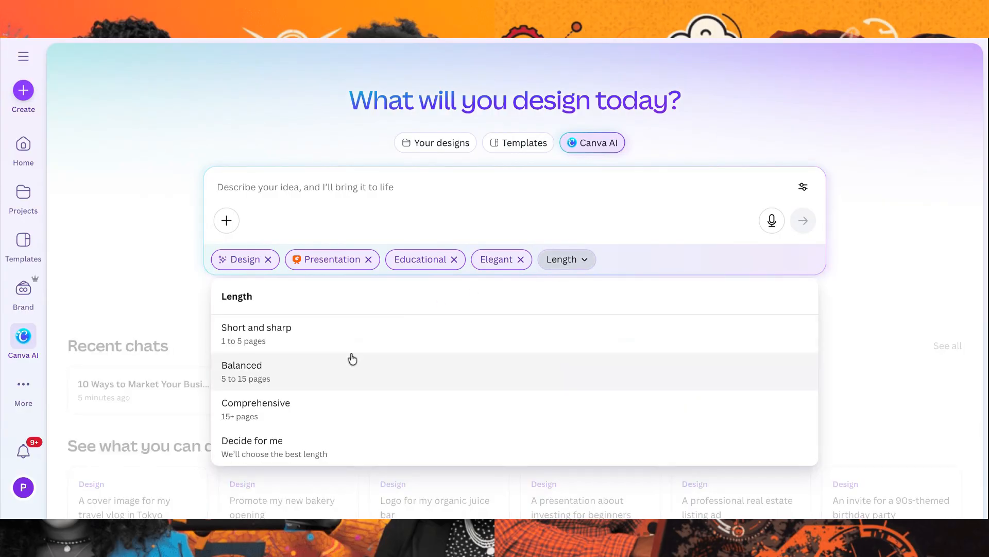
click(314, 341)
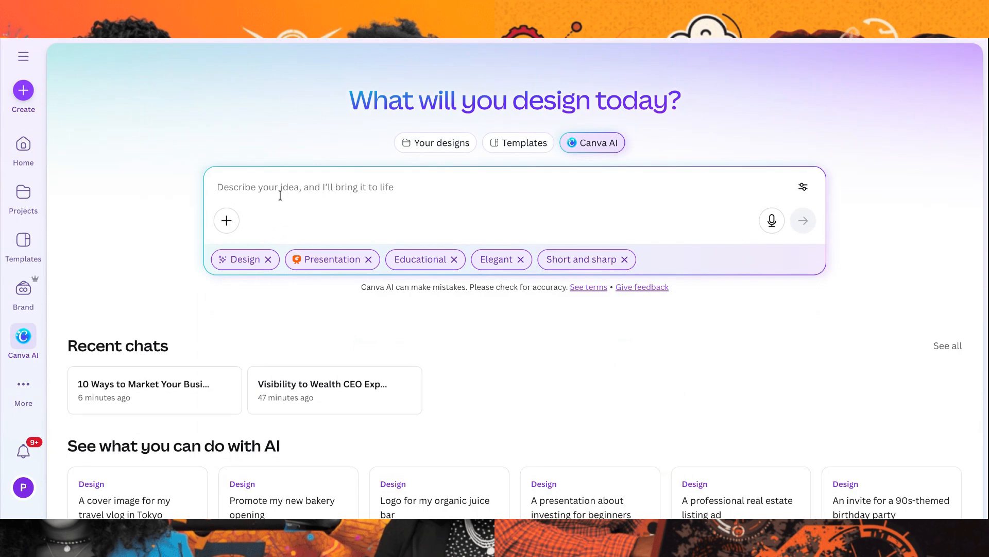
Enter the prompt "Create a presentation with life-like images for this:" and paste the complete slide-by-slide outline after it
text(Create a )
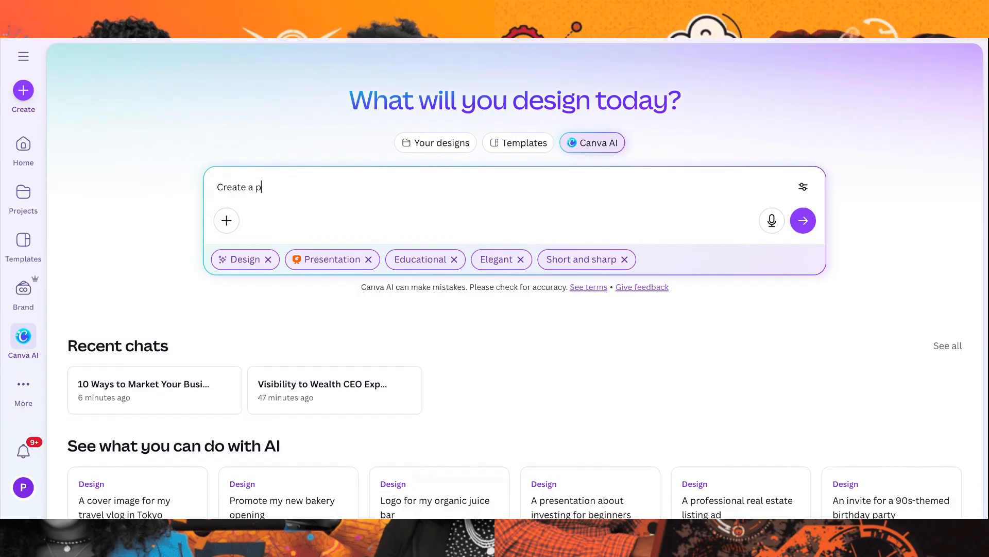
text(presentation with life-l)
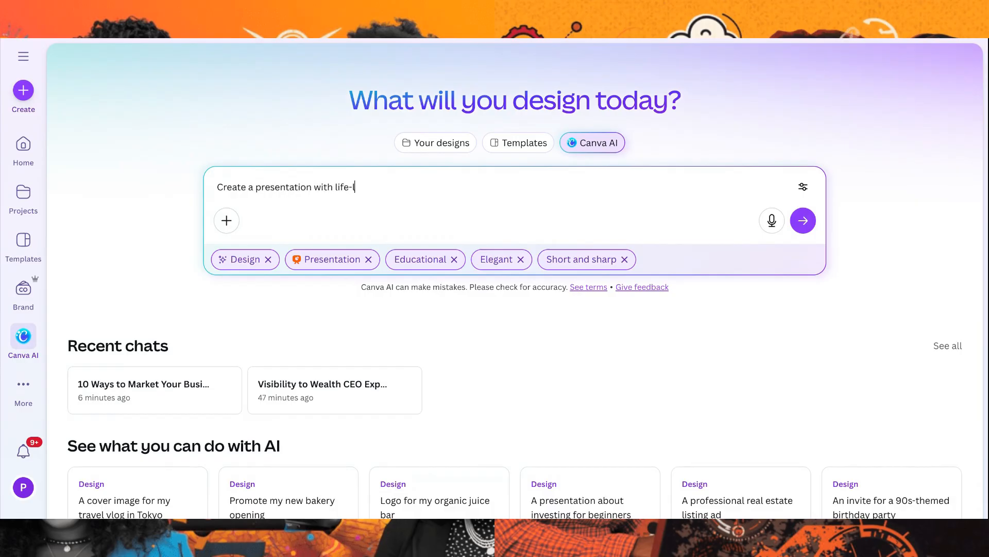
text(ike images for this:)
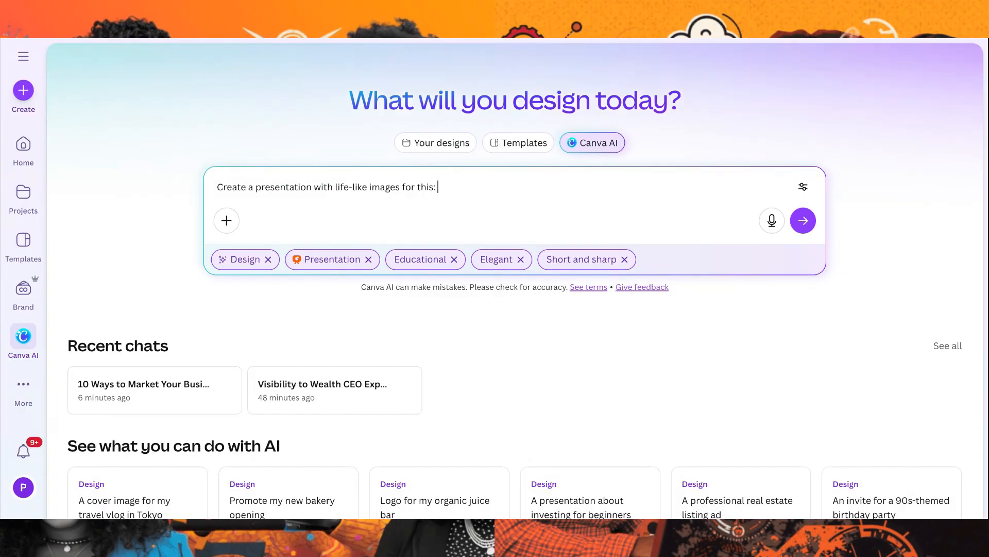
key(ctrl+v)
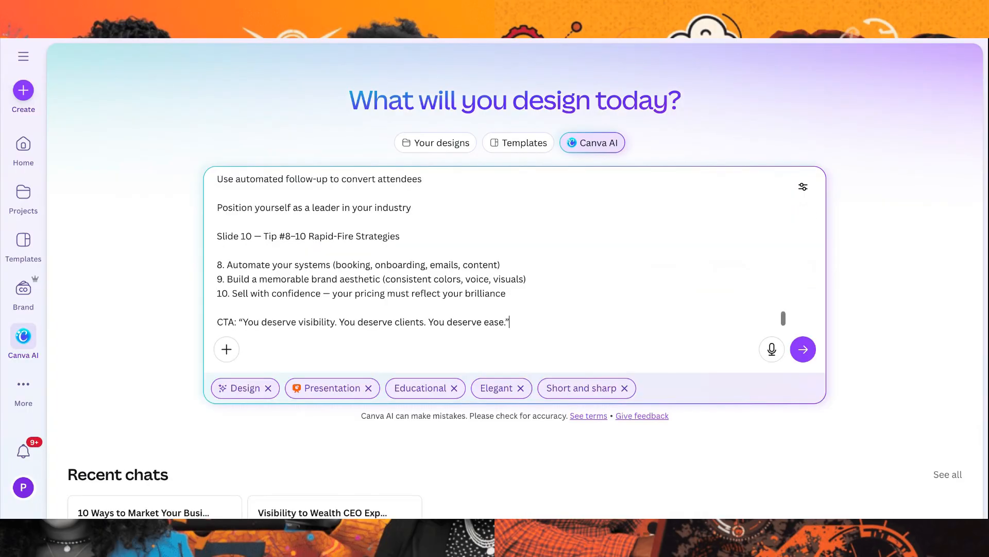
Shorten the pasted outline by deleting everything from Slide 6 through Slide 10, ending it after the Slide 5 text
drag(510, 322, 218, 310)
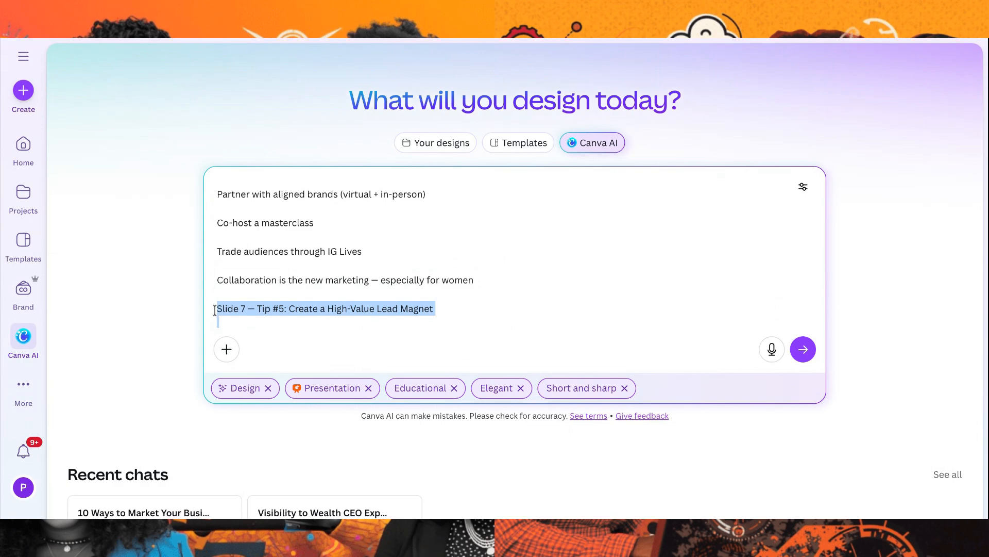
key(BackSpace)
scroll(707, 311, up, 3)
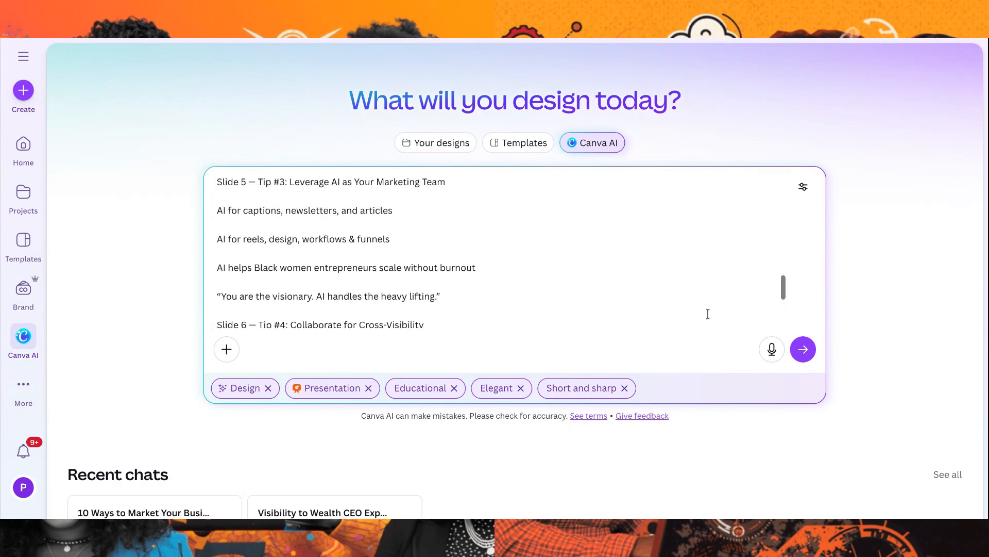
scroll(706, 311, down, 2)
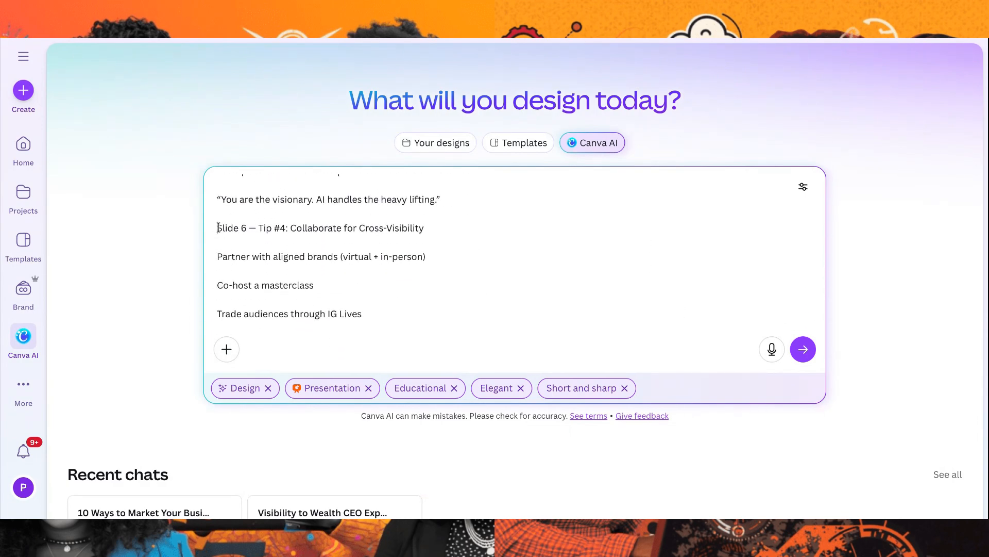
drag(217, 227, 348, 334)
key(BackSpace)
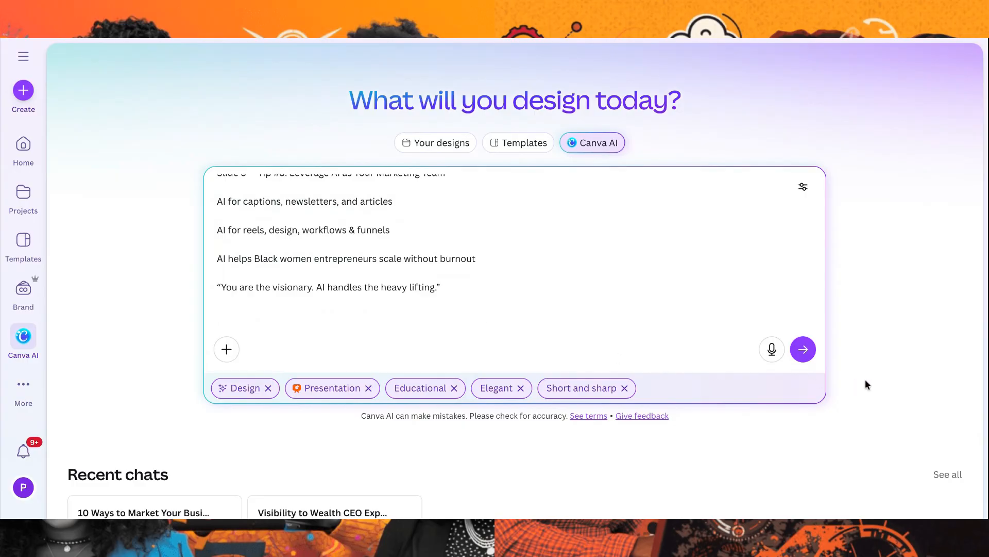
Submit the shortened prompt and generate the presentation design from the proposed outline
click(804, 350)
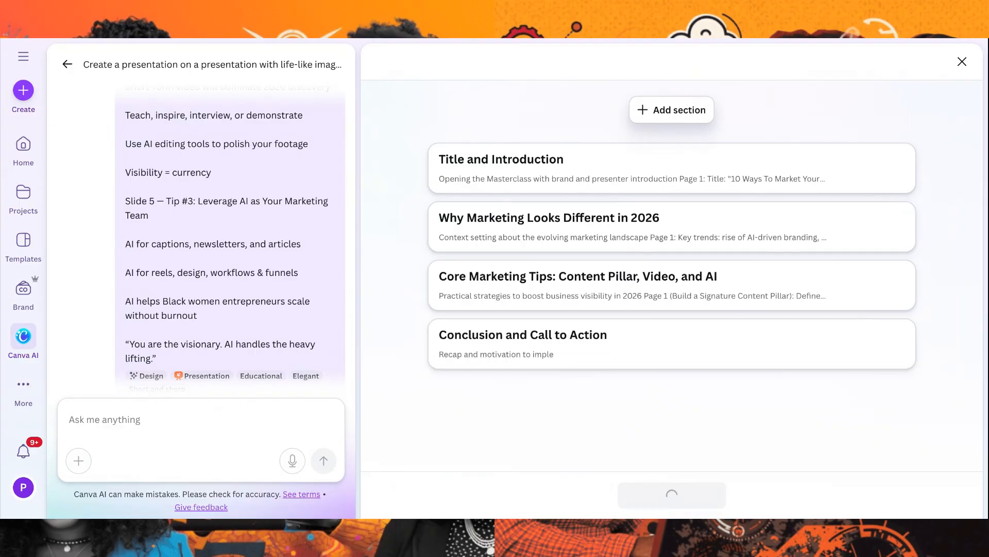
scroll(664, 428, down, 2)
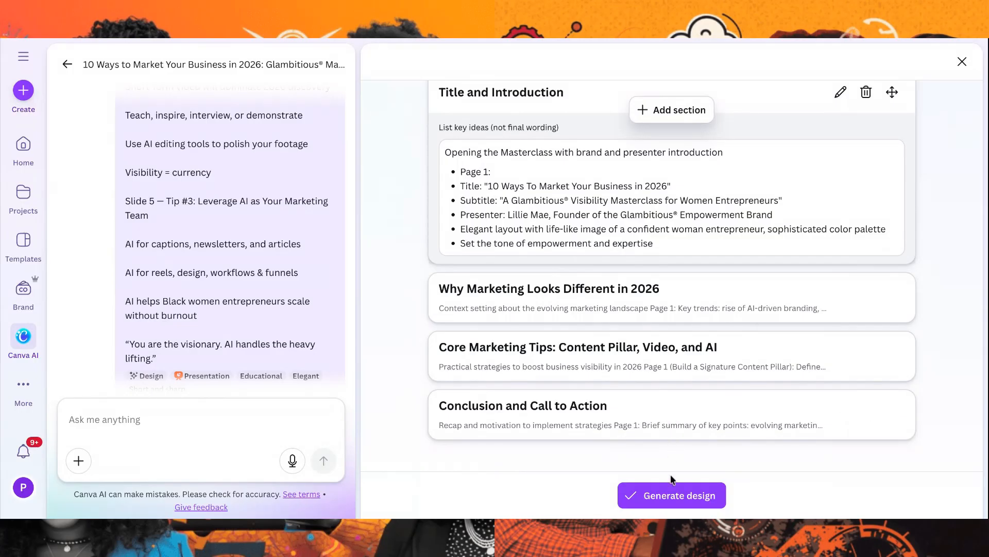
click(671, 495)
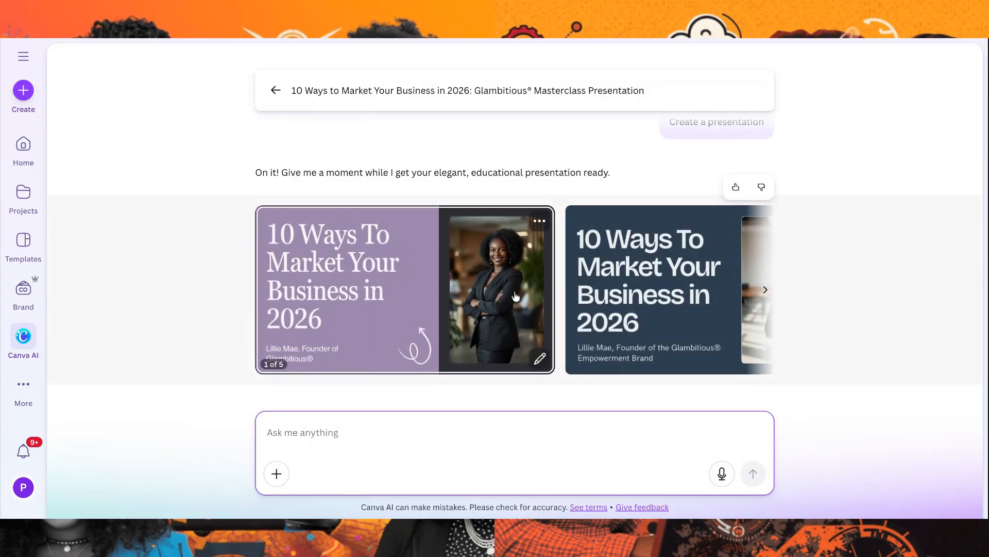
Look through the generated elegant presentation drafts and compare their covers, life-like photos and inner slides
scroll(573, 293, right, 5)
scroll(621, 285, right, 5)
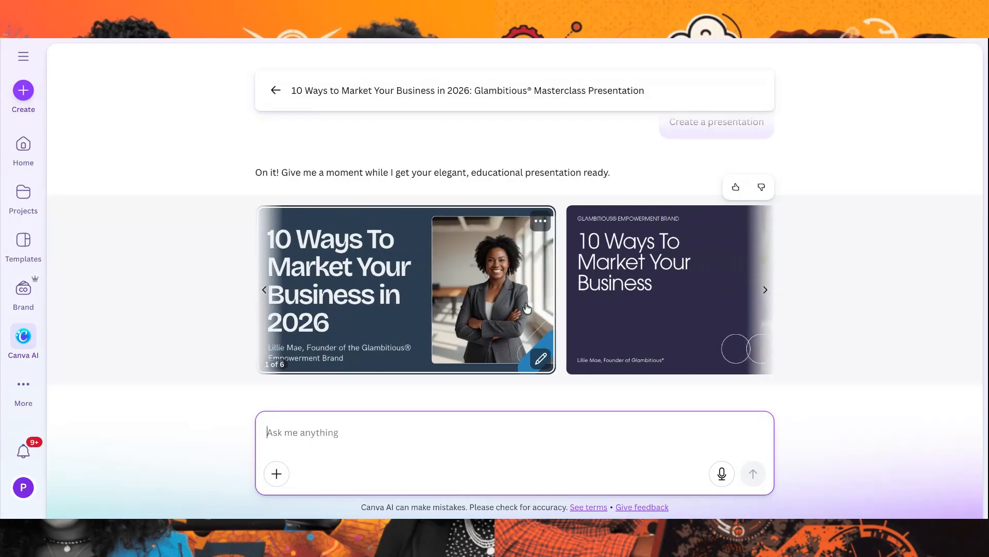
scroll(479, 297, right, 5)
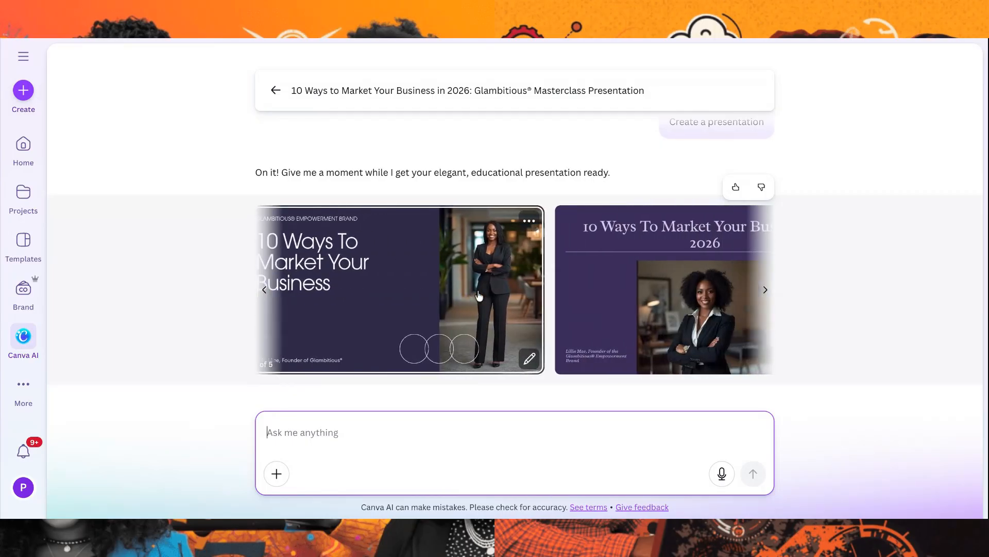
mouse_move(533, 309)
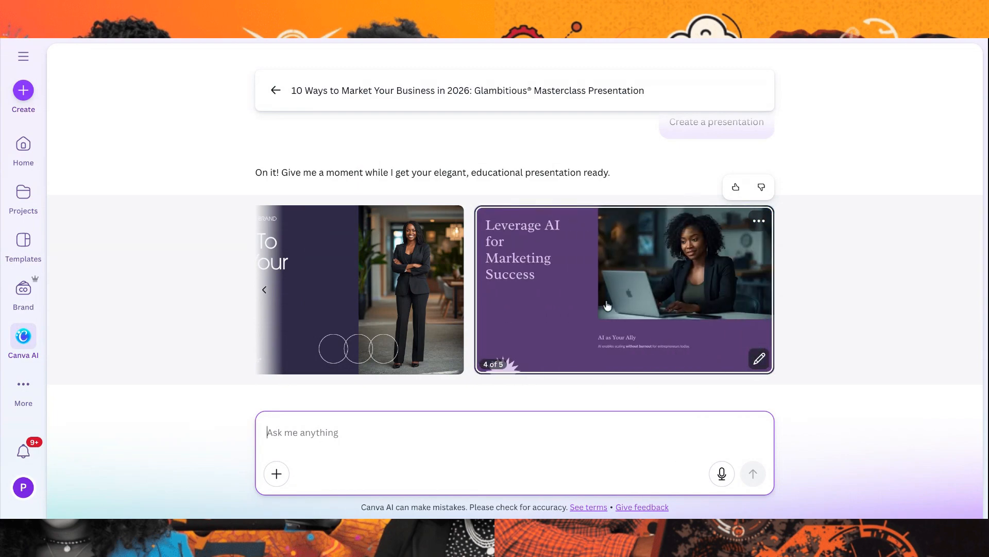
scroll(566, 299, left, 2)
mouse_move(505, 303)
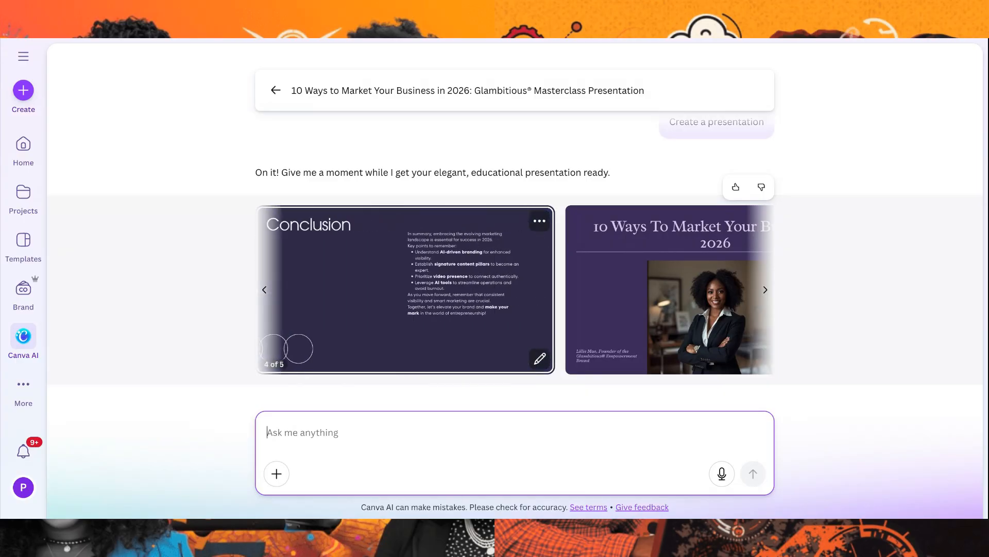
scroll(678, 296, left, 5)
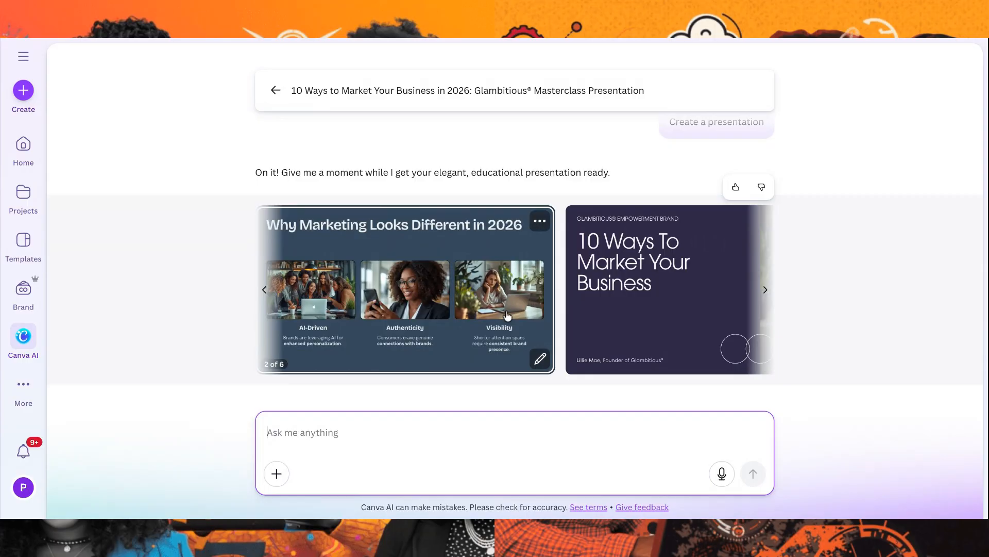
Open the navy blue presentation draft and examine its slides, including the marketing trends, content pillar and weekly video slides
click(435, 287)
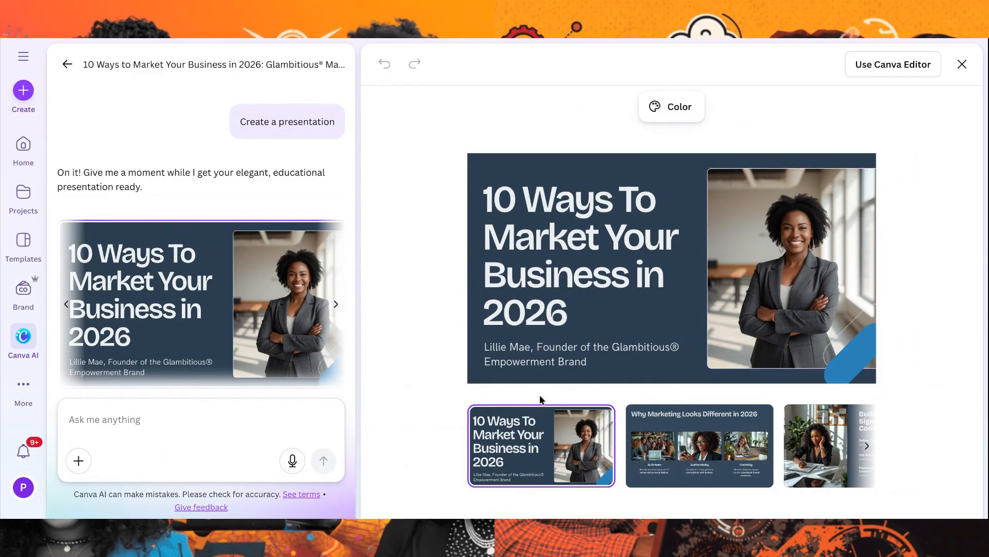
click(766, 460)
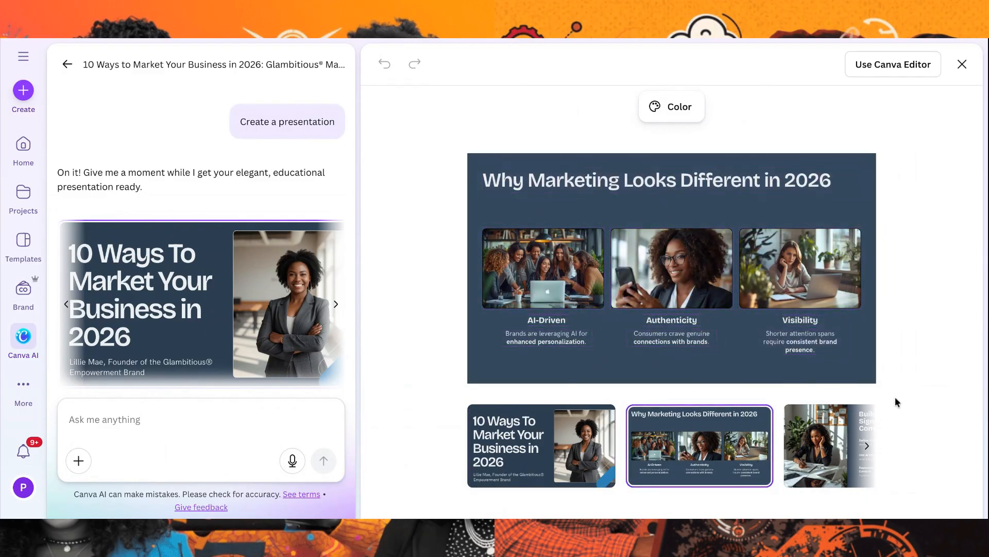
click(867, 446)
click(753, 462)
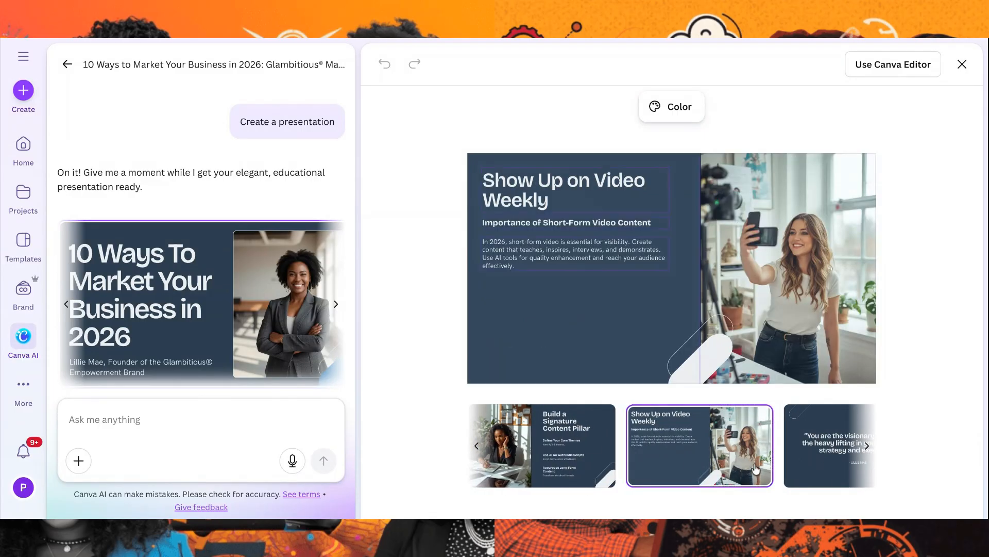
click(582, 453)
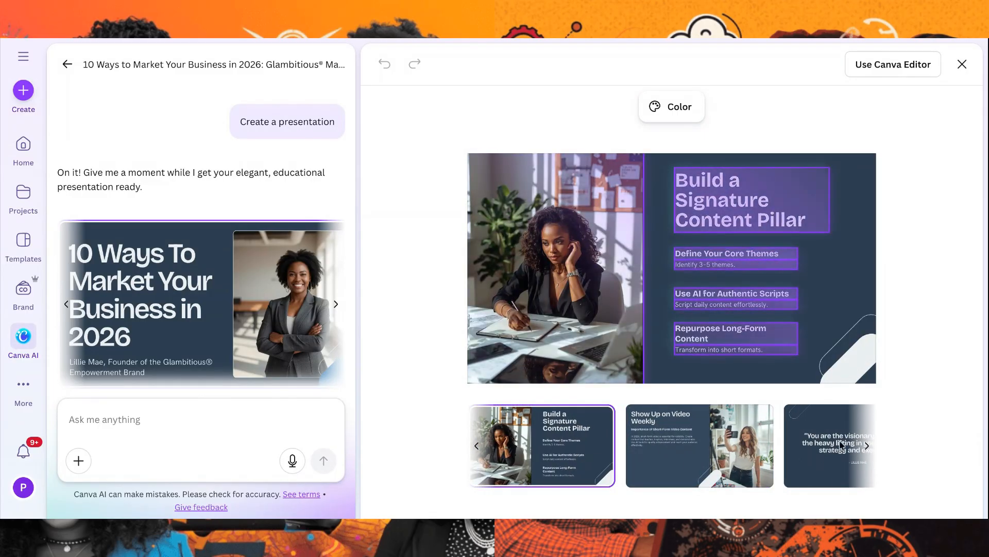
click(867, 446)
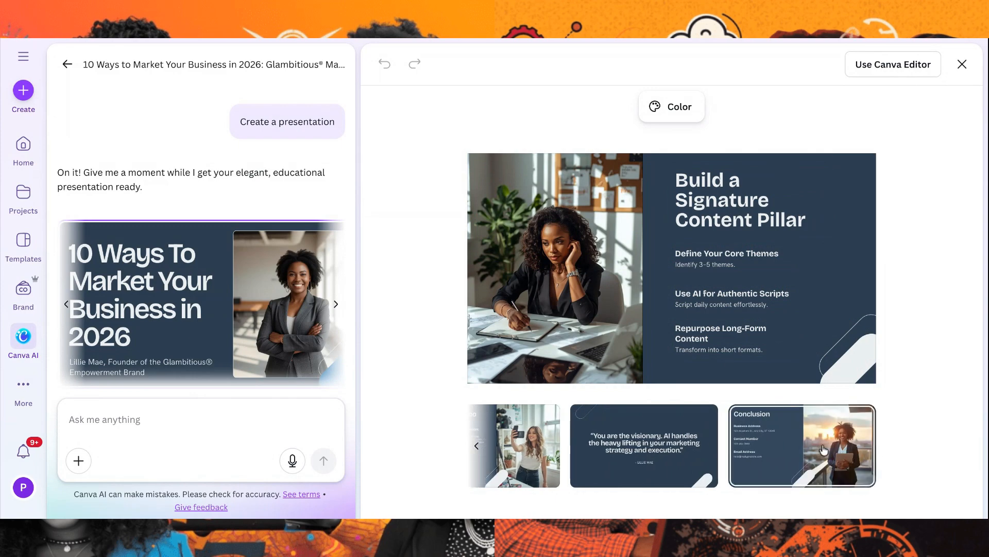
Examine the conclusion slide of the navy presentation draft and look back over its preceding slides
click(810, 456)
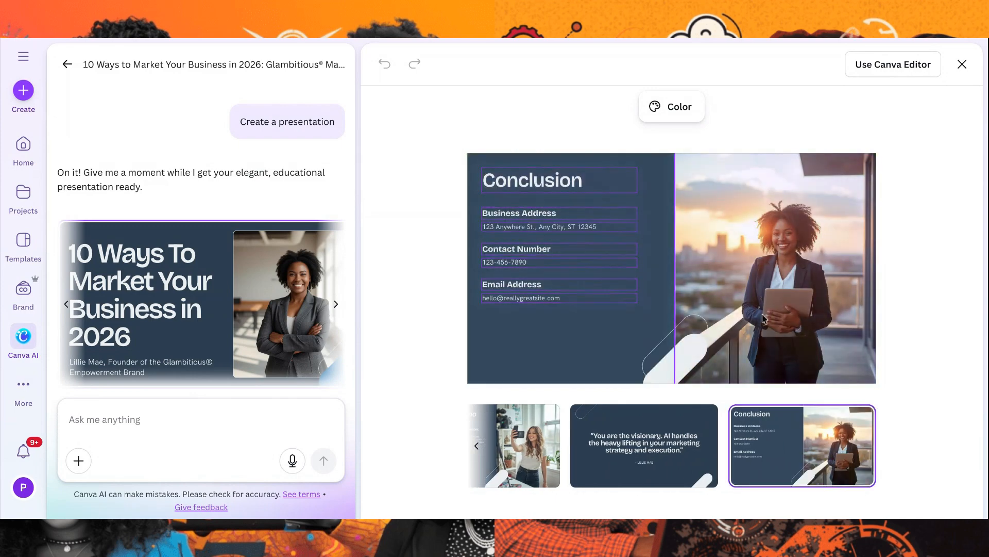
scroll(670, 462, left, 7)
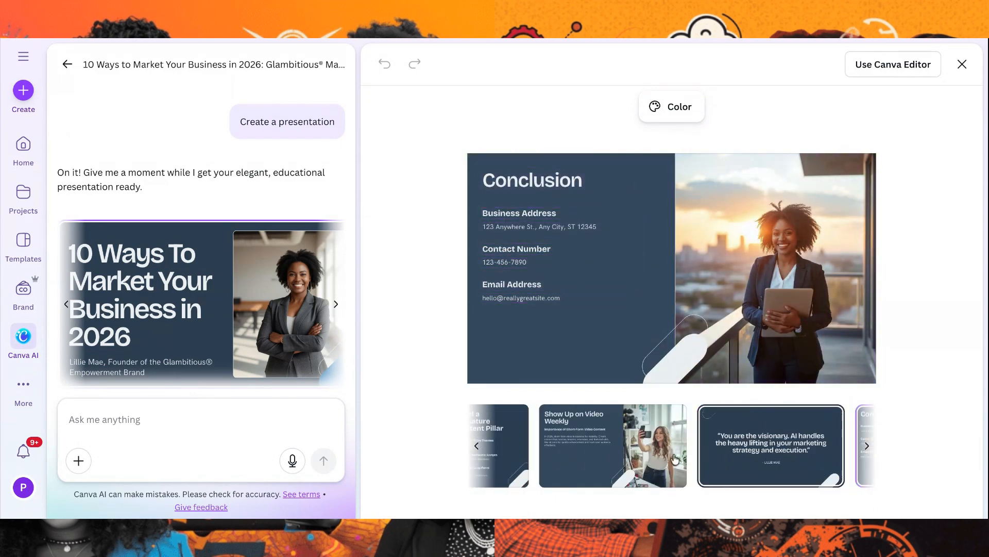
click(662, 461)
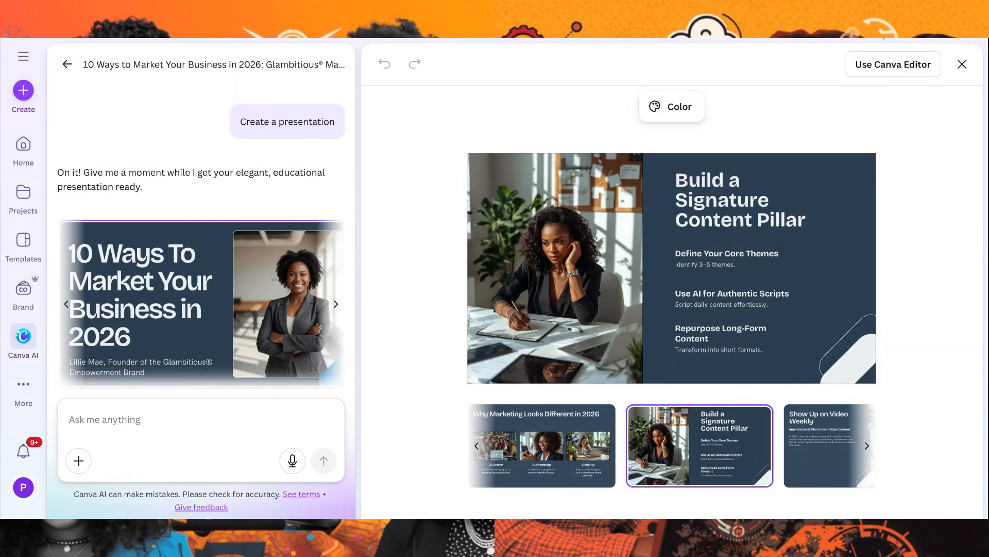
Open the navy presentation draft in the full Canva Editor and look through its pages up to the conclusion
click(893, 64)
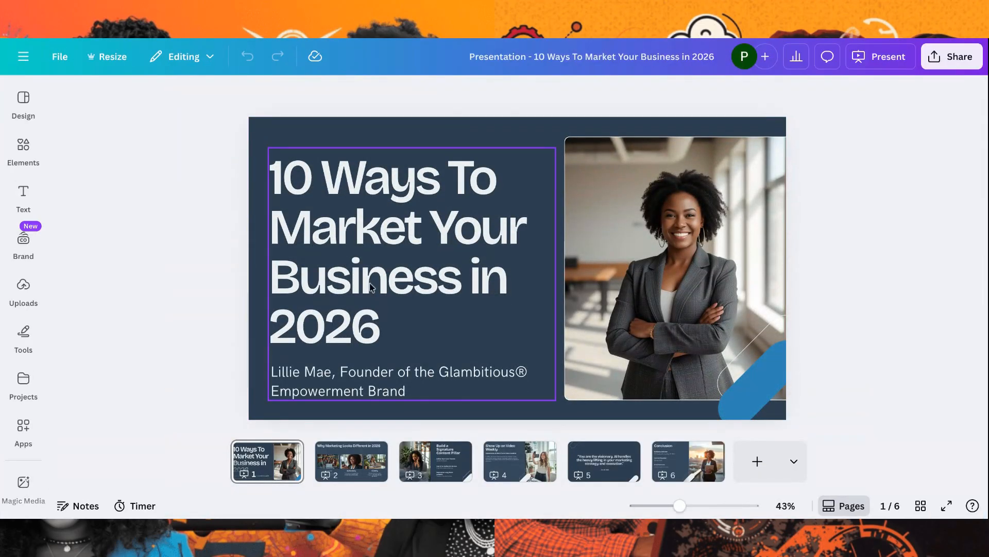
click(343, 471)
click(435, 464)
click(544, 459)
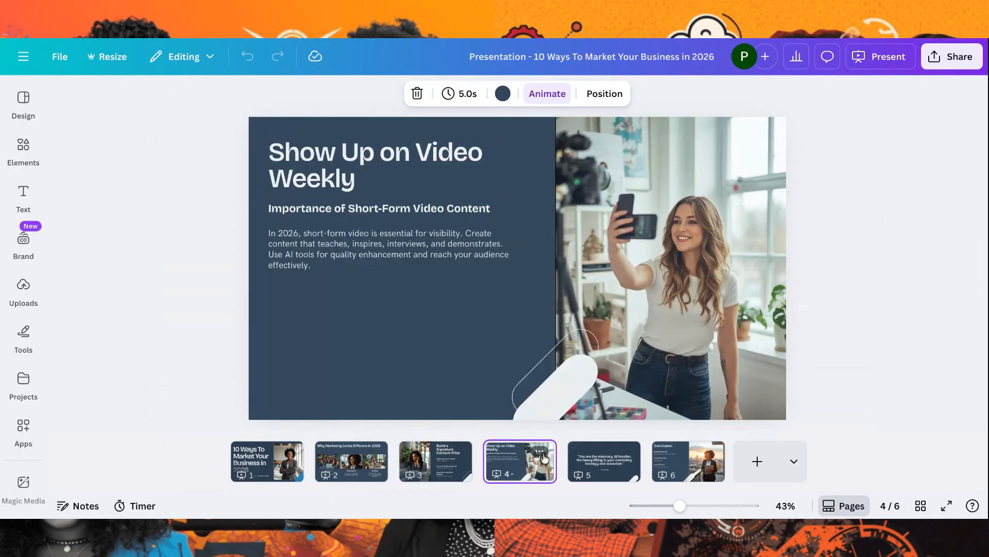
click(606, 458)
click(688, 457)
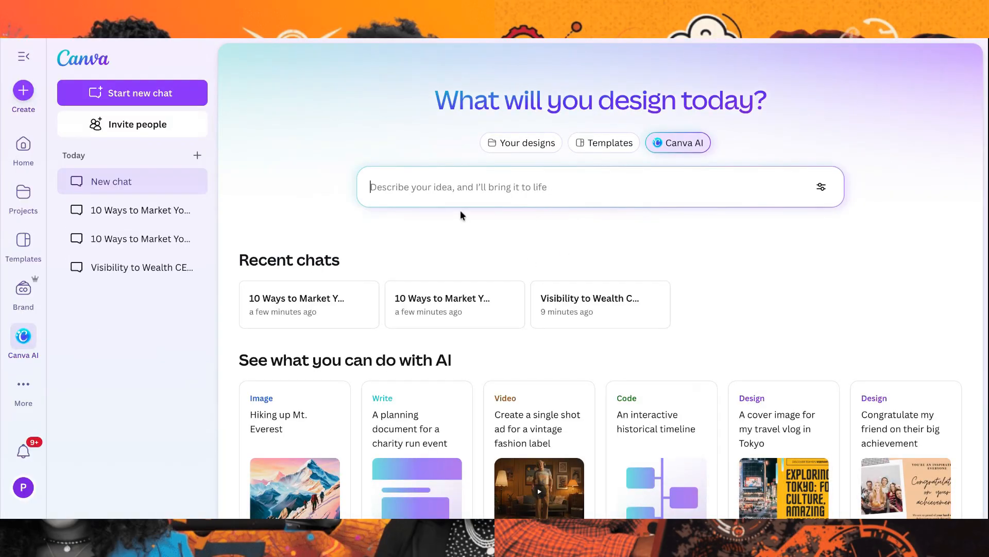
Attach the portrait photo of the seated woman to a new chat prompt and set it to a social media design in Instagram Story format
click(442, 186)
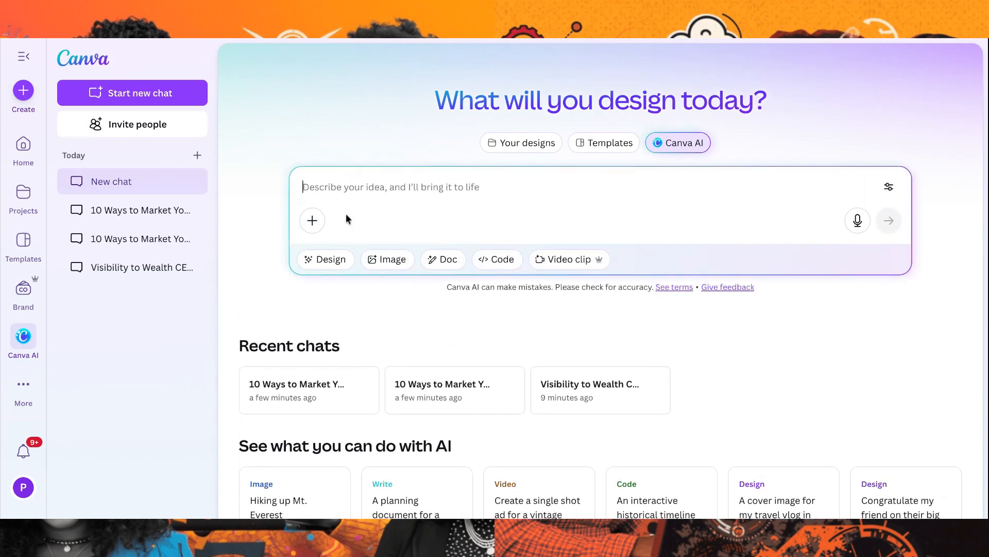
click(312, 222)
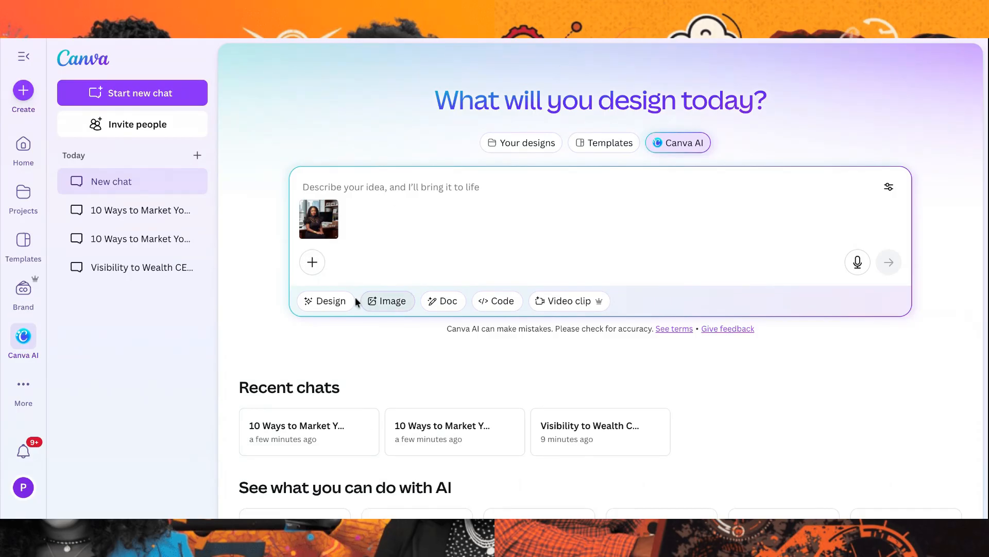
click(330, 301)
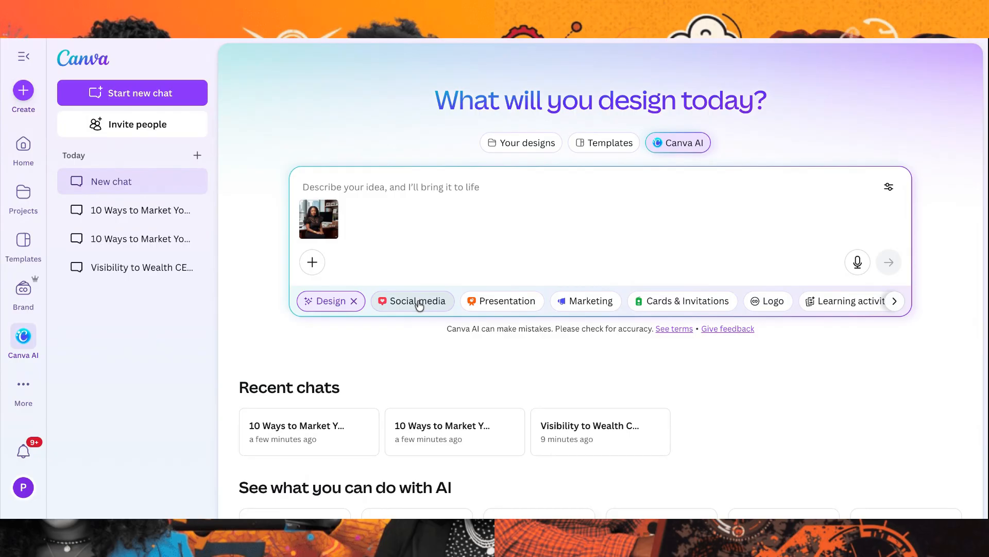
scroll(562, 309, right, 2)
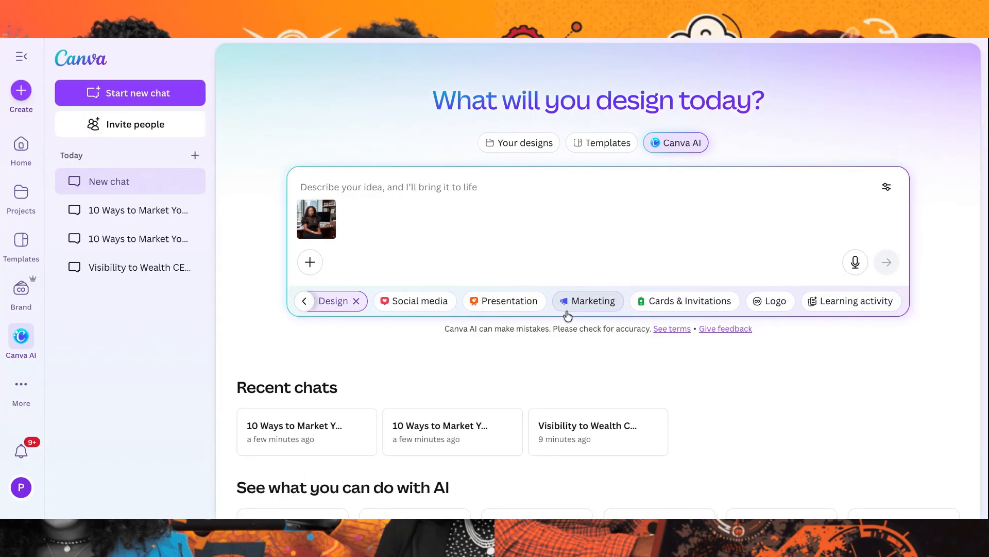
click(431, 303)
click(514, 302)
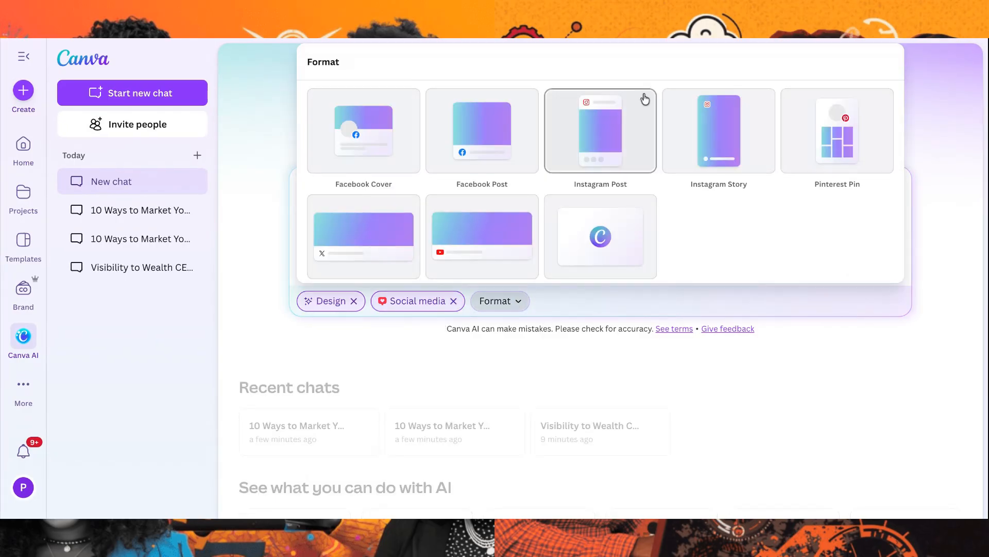
click(675, 127)
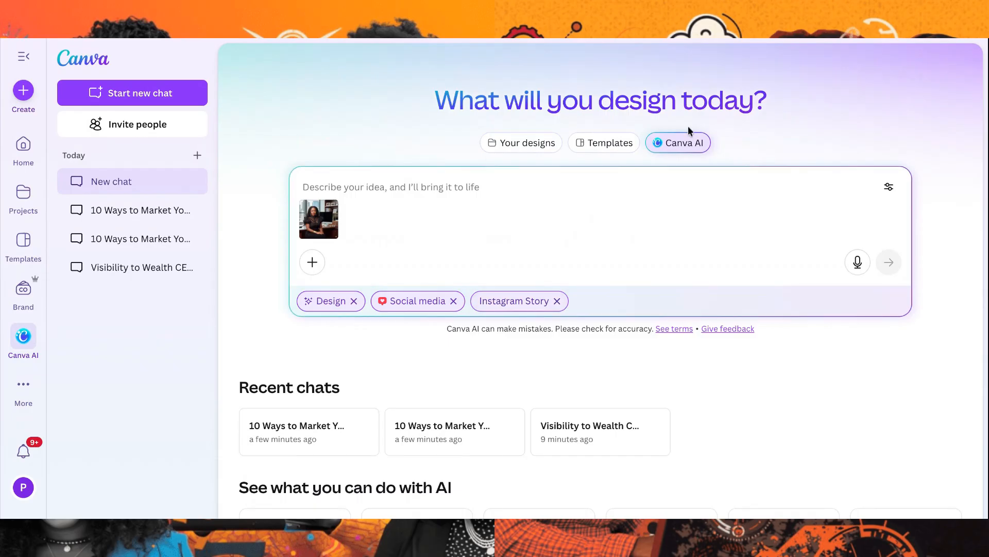
Submit the prompt "Create a flyer to promote my "Visibility to Wealth" CEO Program" with the attached portrait
text(Create a )
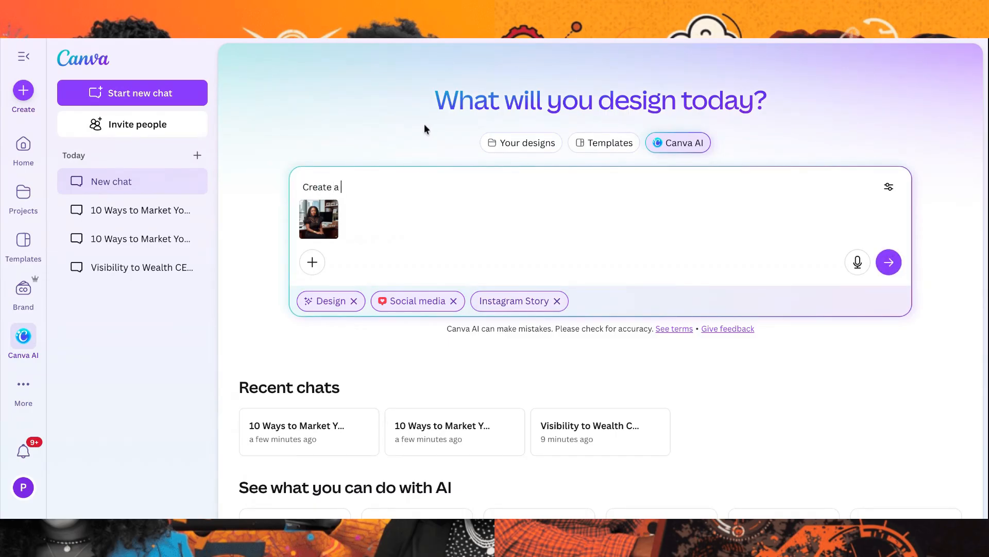
text(flyer to promote my "Vis)
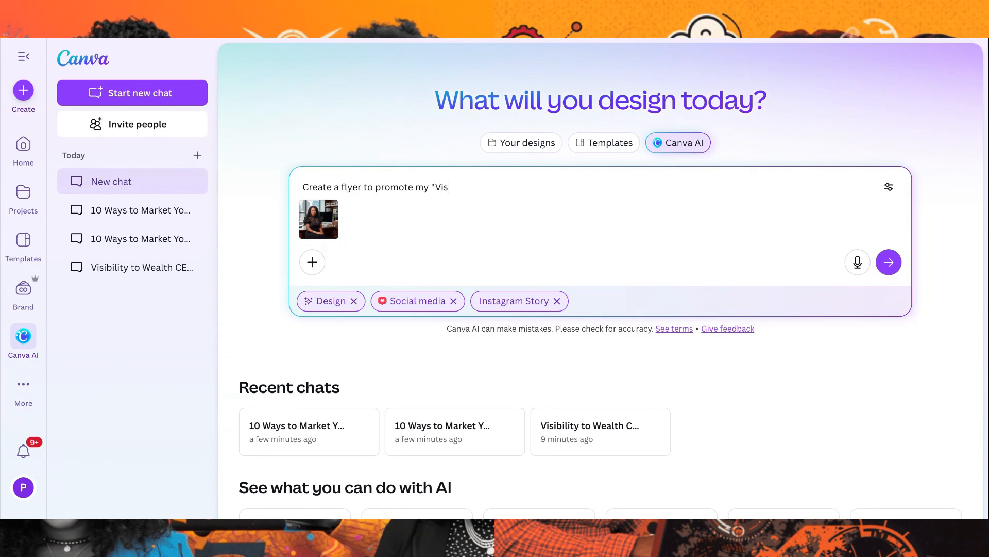
text(ibility to Weath)
key(BackSpace)
key(BackSpace)
text(lth" CEO Program)
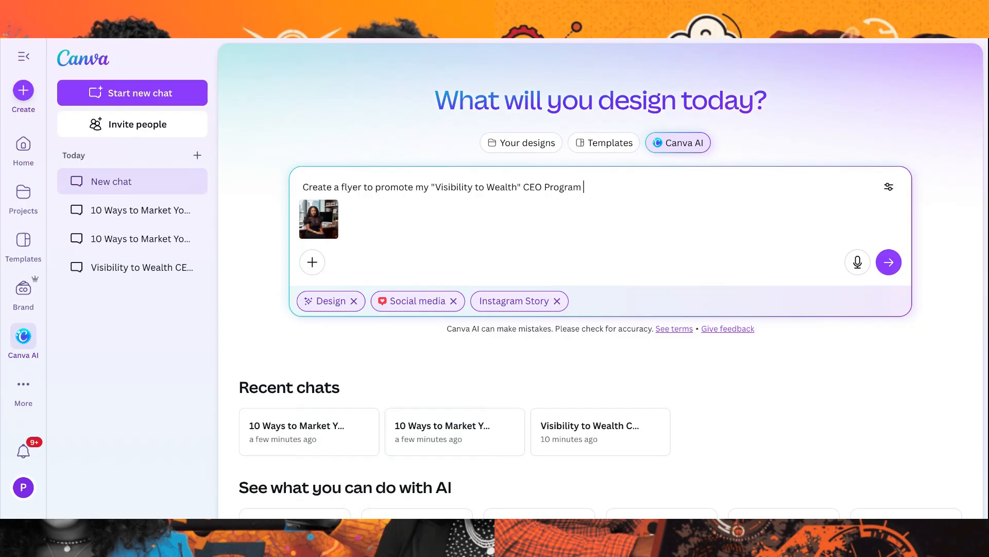
key(Return)
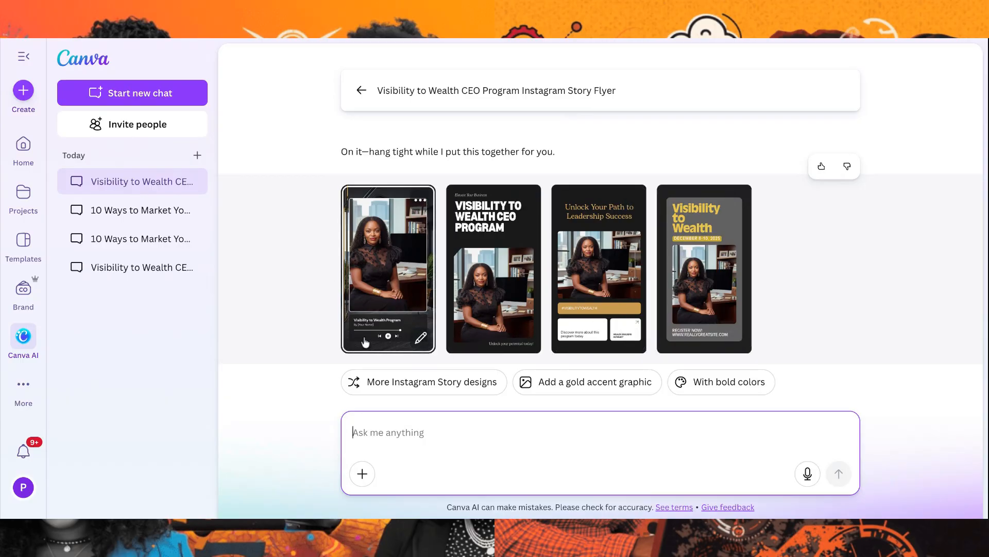
Request versions of the flyer with a gold accent graphic and send feedback on individual generated designs
click(580, 388)
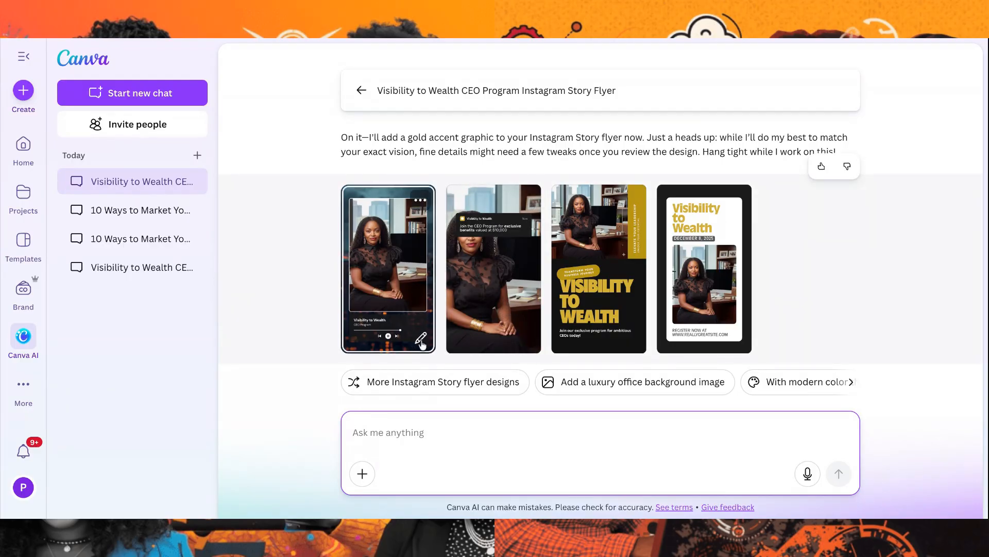
click(421, 201)
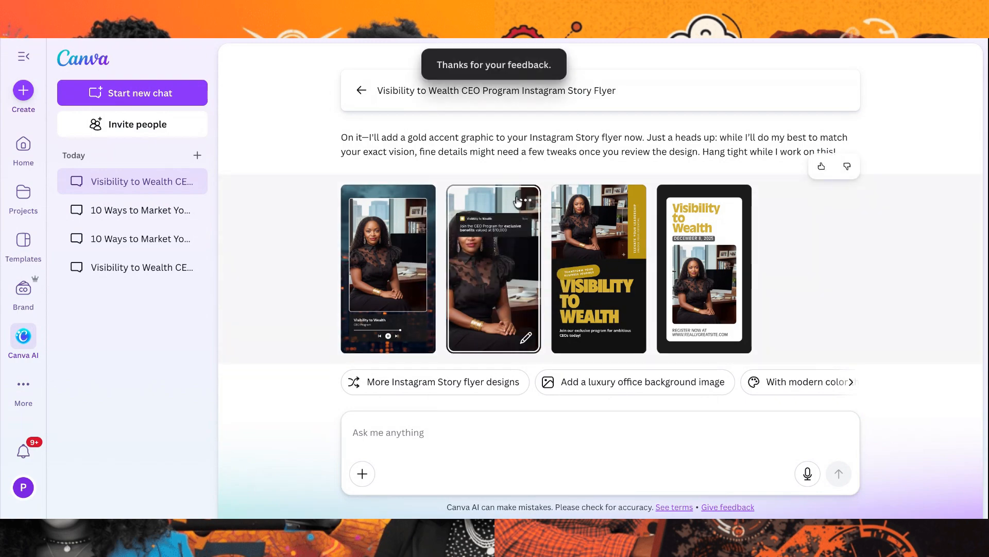
click(530, 202)
click(538, 234)
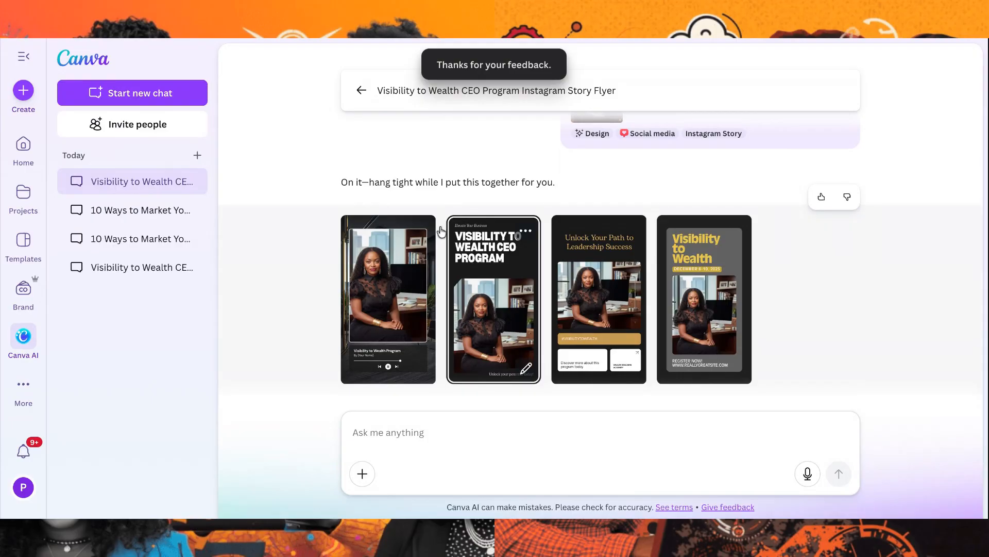
click(418, 231)
click(442, 266)
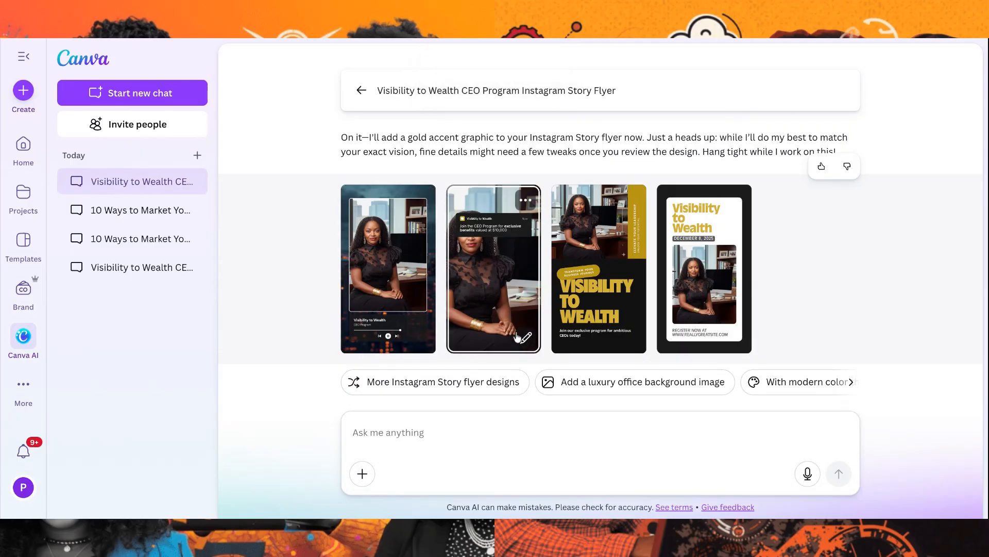
Open the music-player style flyer from the gold accent versions in the full Canva Editor
click(422, 337)
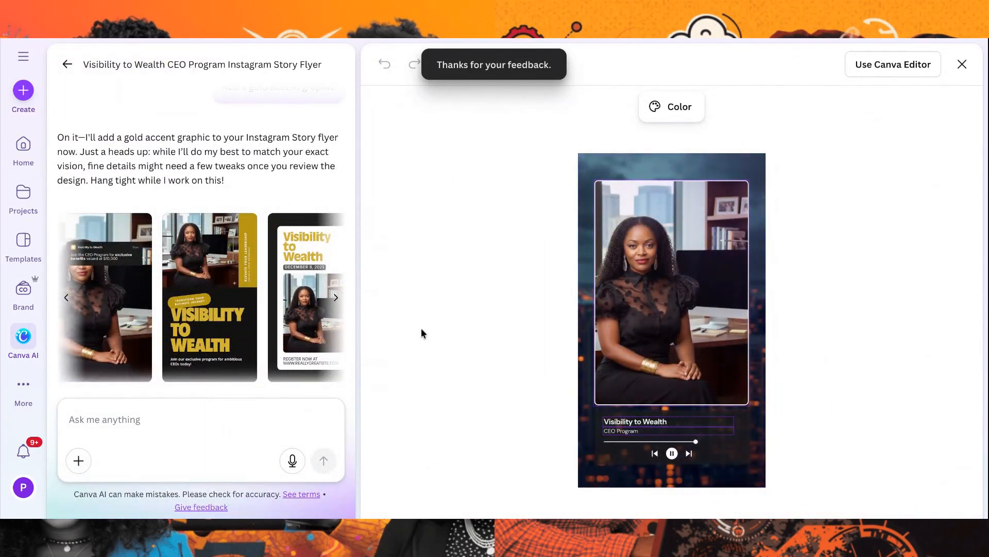
click(889, 64)
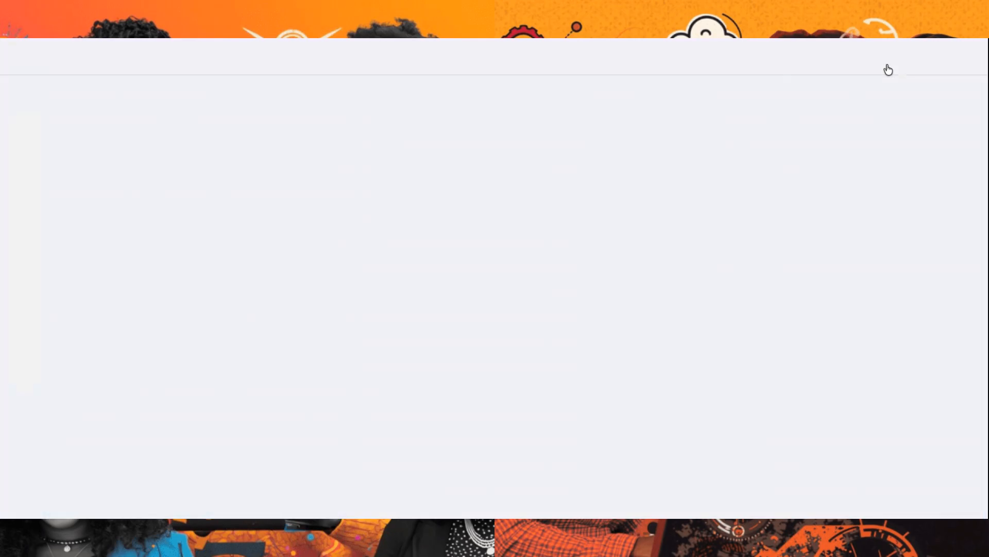